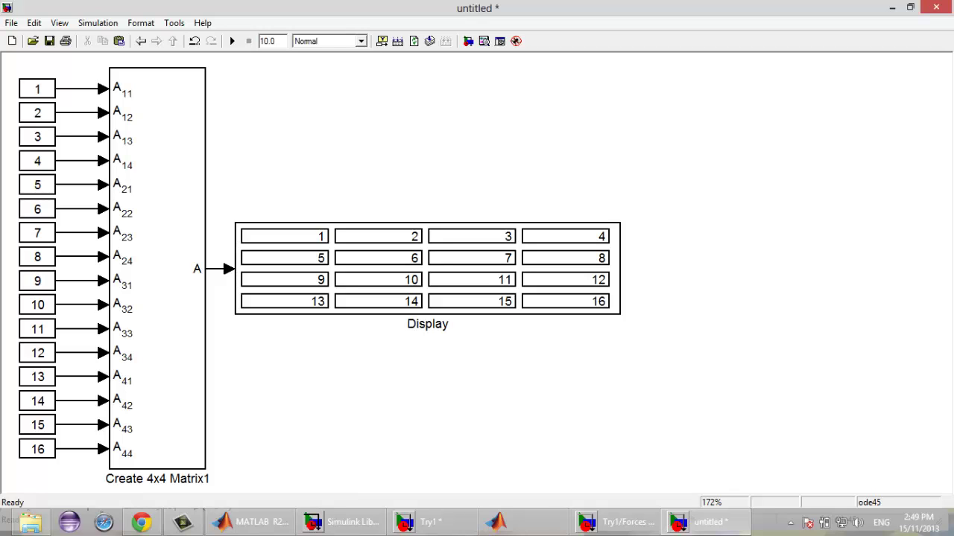
Launch the Simulink Library Browser with the simulink command
{"action": "type", "text": "s"}
{"action": "type", "text": "imulink"}
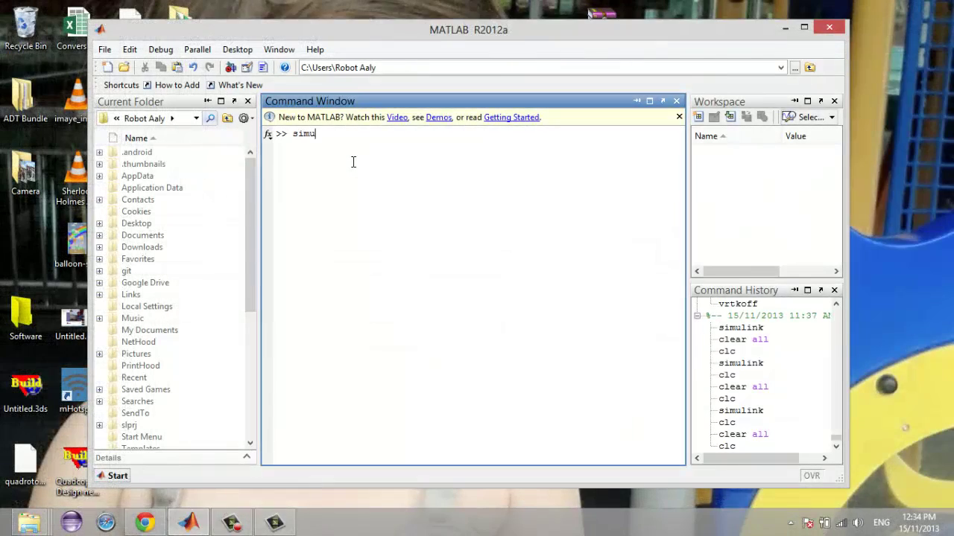
{"action": "key", "text": "Return"}
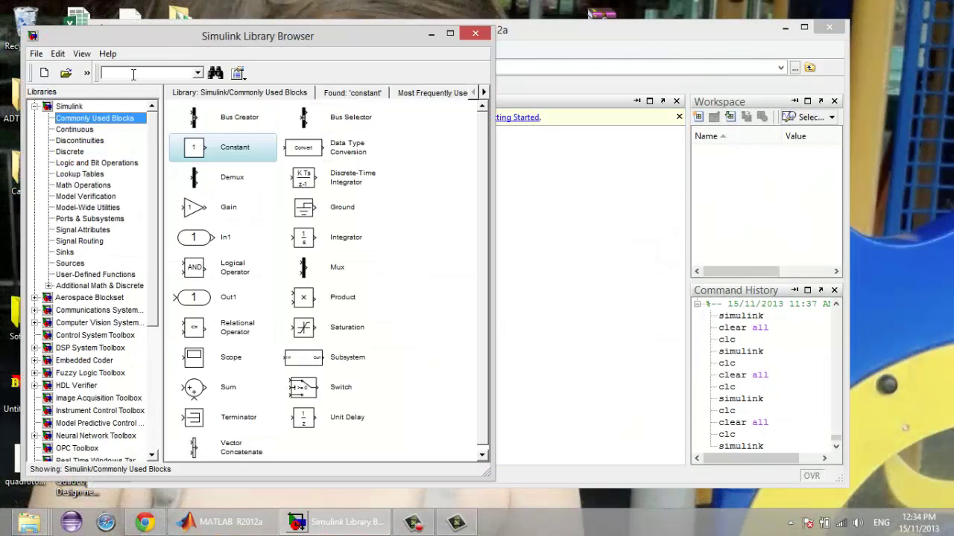
Search the block library for 4x4 and for 3x3, and select the Create 3x3 Matrix block
{"action": "left_click", "coordinate": [133, 73]}
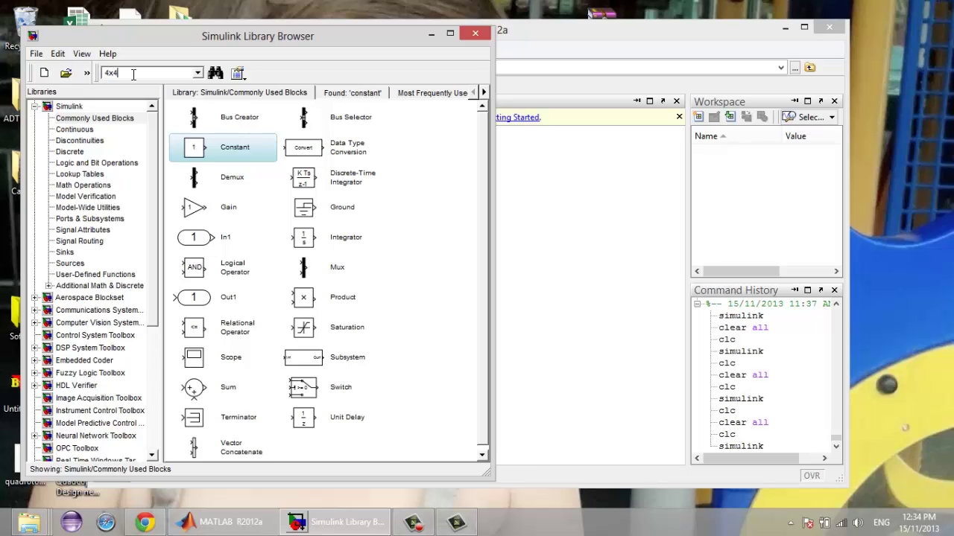
{"action": "key", "text": "Return"}
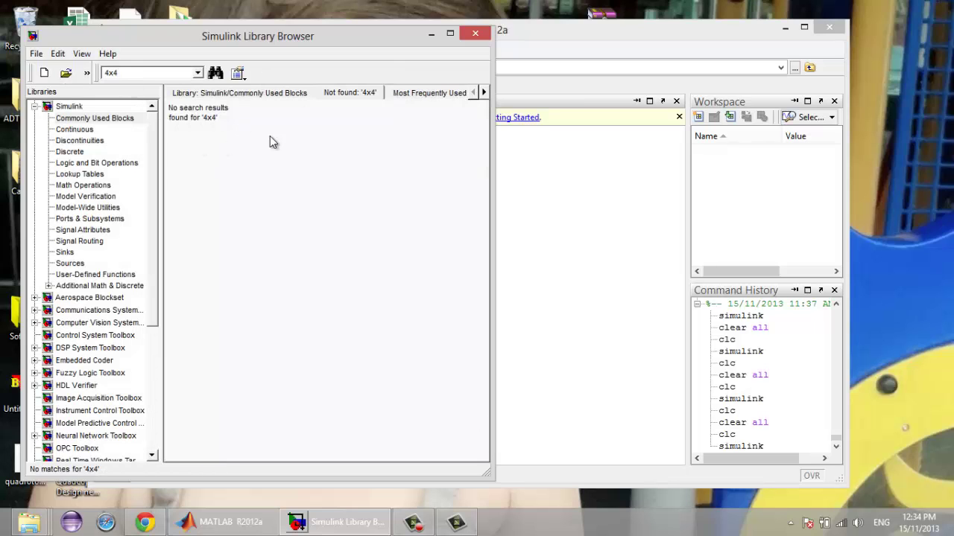
{"action": "double_click", "coordinate": [146, 72]}
{"action": "type", "text": "3x3"}
{"action": "key", "text": "Return"}
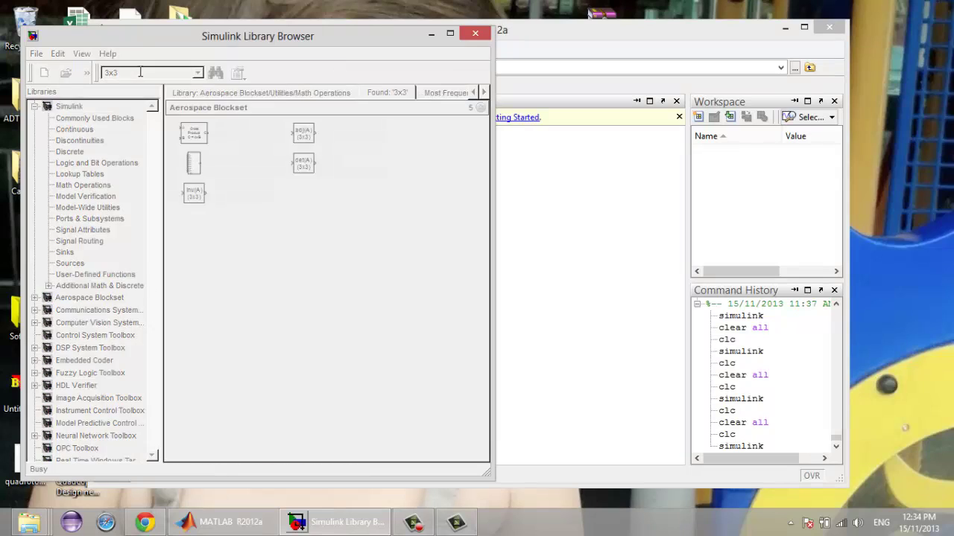
{"action": "left_click", "coordinate": [234, 168]}
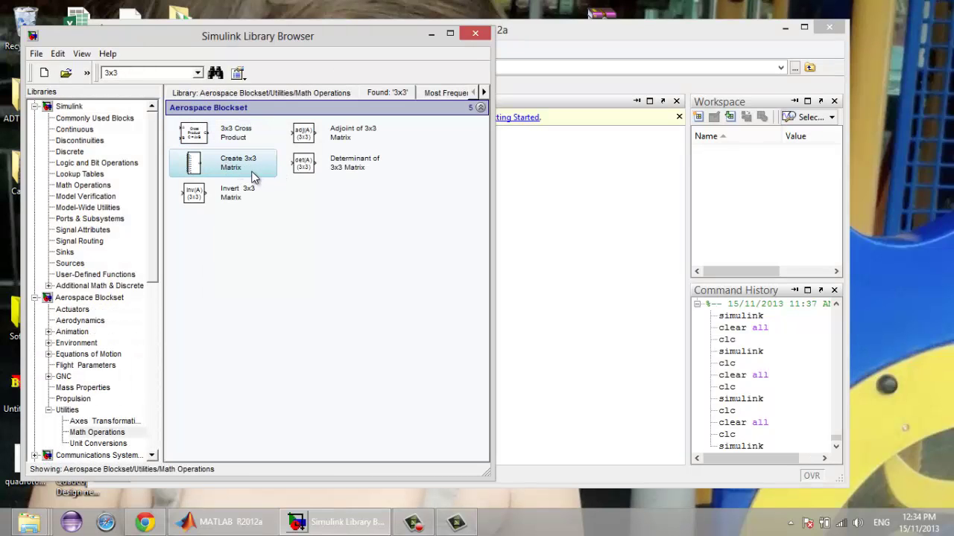
Create a new model and place a Create 3x3 Matrix block near the left side of its canvas
{"action": "left_click_drag", "start_coordinate": [164, 37], "coordinate": [135, 38]}
{"action": "left_click", "coordinate": [16, 73]}
{"action": "left_click_drag", "start_coordinate": [449, 22], "coordinate": [592, 67]}
{"action": "left_click_drag", "start_coordinate": [200, 167], "coordinate": [546, 179]}
{"action": "left_click_drag", "start_coordinate": [188, 170], "coordinate": [514, 156]}
{"action": "double_click", "coordinate": [655, 66]}
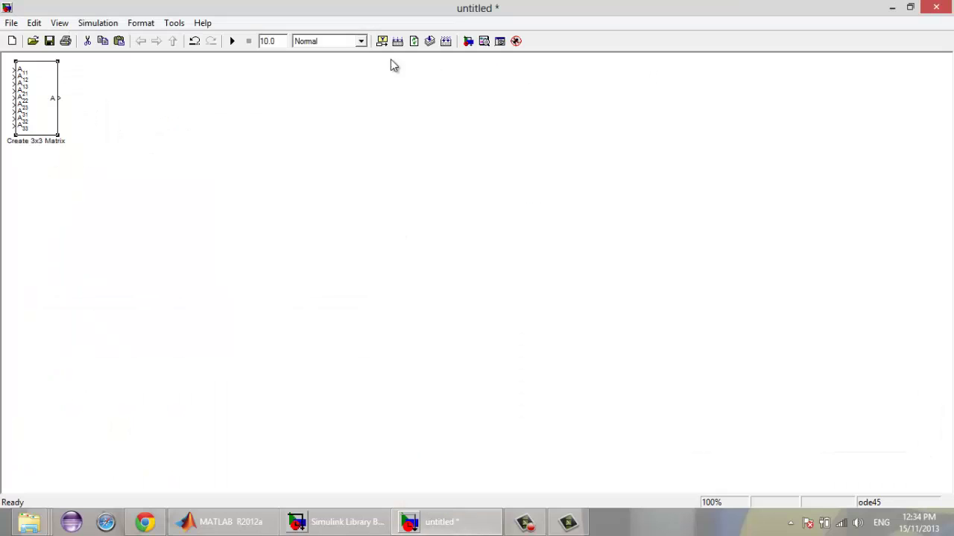
{"action": "left_click_drag", "start_coordinate": [60, 143], "coordinate": [73, 222]}
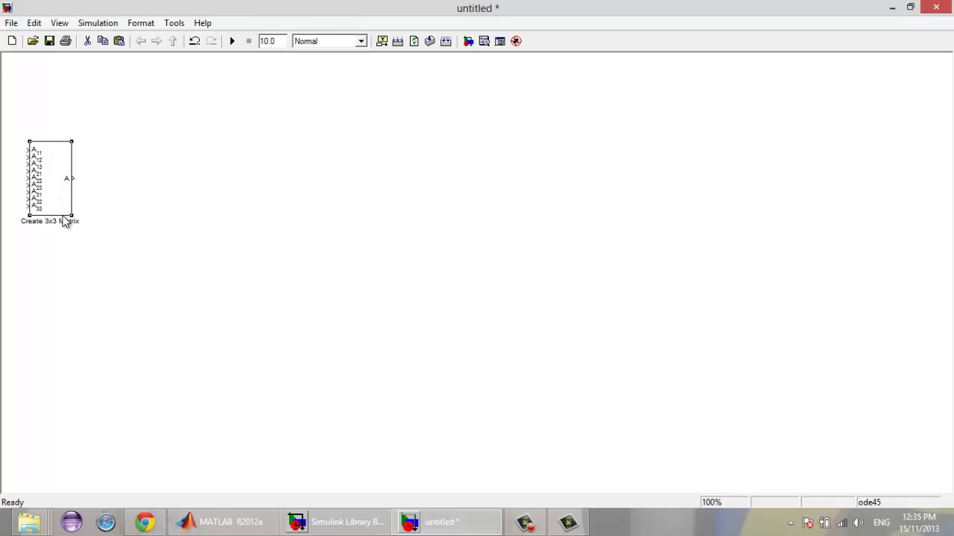
Look under the mask of the Create 3x3 Matrix block to view its ports, concatenation and Reshape blocks
{"action": "right_click", "coordinate": [53, 198]}
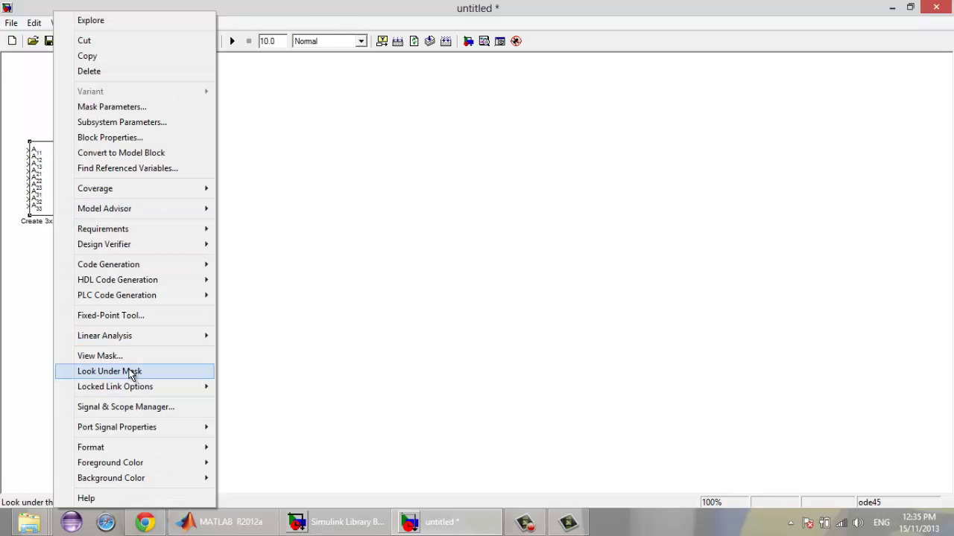
{"action": "left_click", "coordinate": [131, 374]}
{"action": "left_click_drag", "start_coordinate": [488, 147], "coordinate": [16, 320]}
{"action": "double_click", "coordinate": [199, 89]}
{"action": "left_click", "coordinate": [127, 85]}
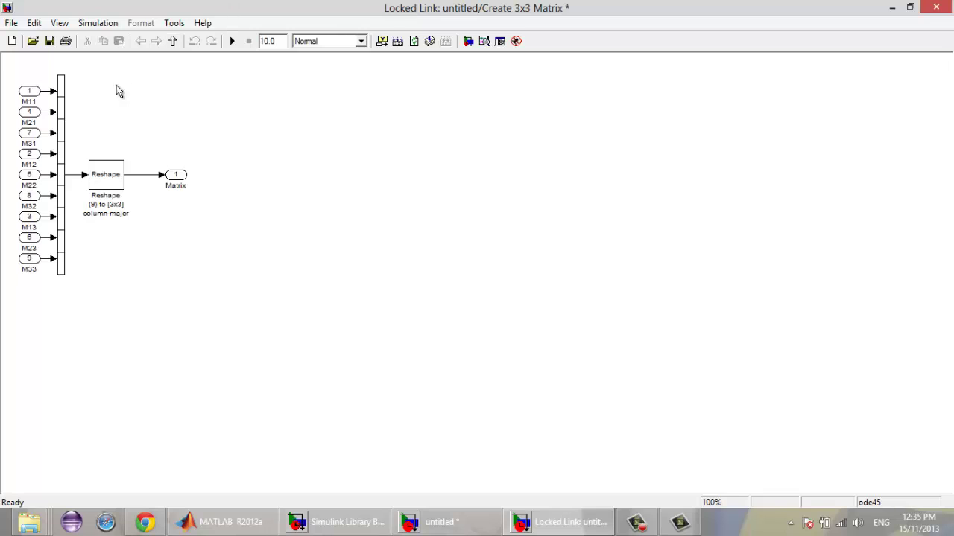
{"action": "left_click_drag", "start_coordinate": [9, 69], "coordinate": [196, 324]}
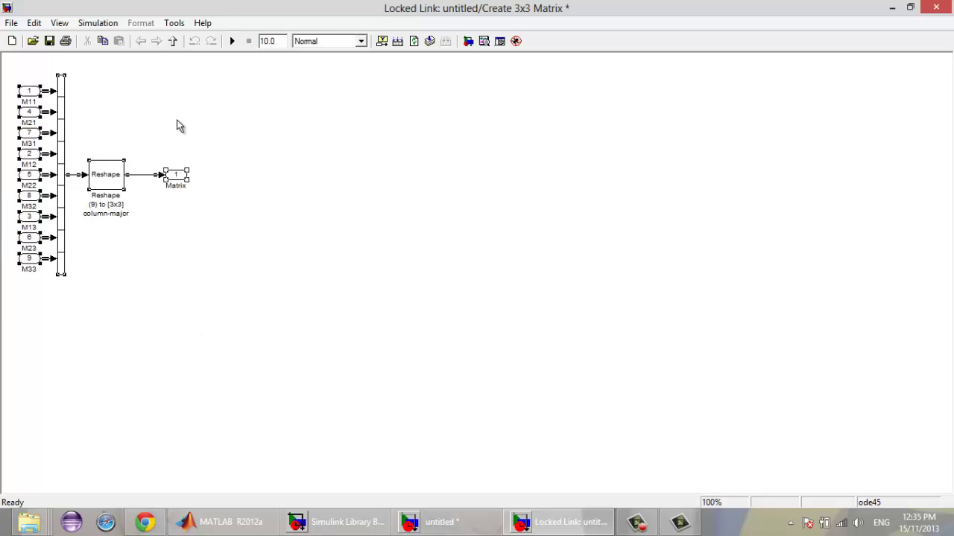
{"action": "left_click", "coordinate": [95, 83]}
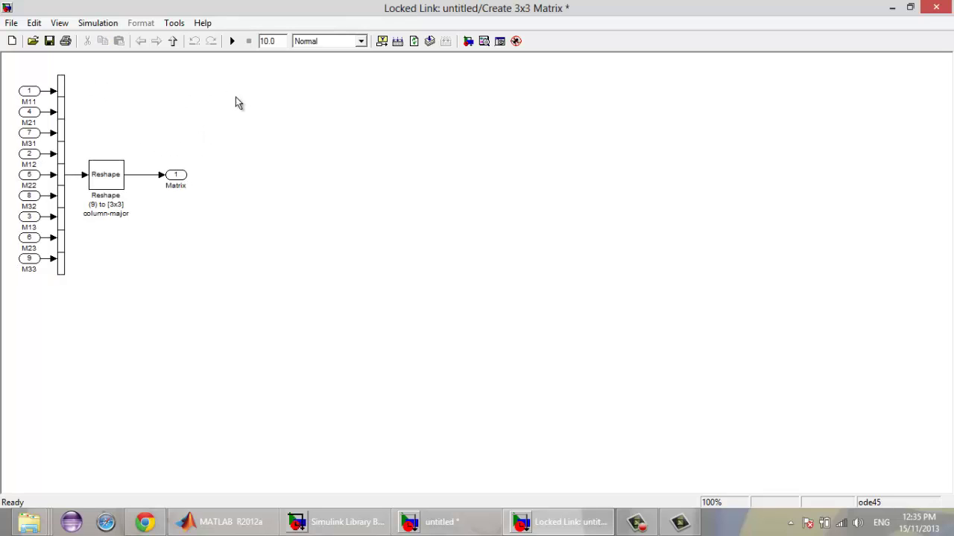
Try to edit the Reshape block inside the locked Create 3x3 Matrix subsystem
{"action": "left_click_drag", "start_coordinate": [221, 84], "coordinate": [298, 154]}
{"action": "left_click", "coordinate": [106, 178]}
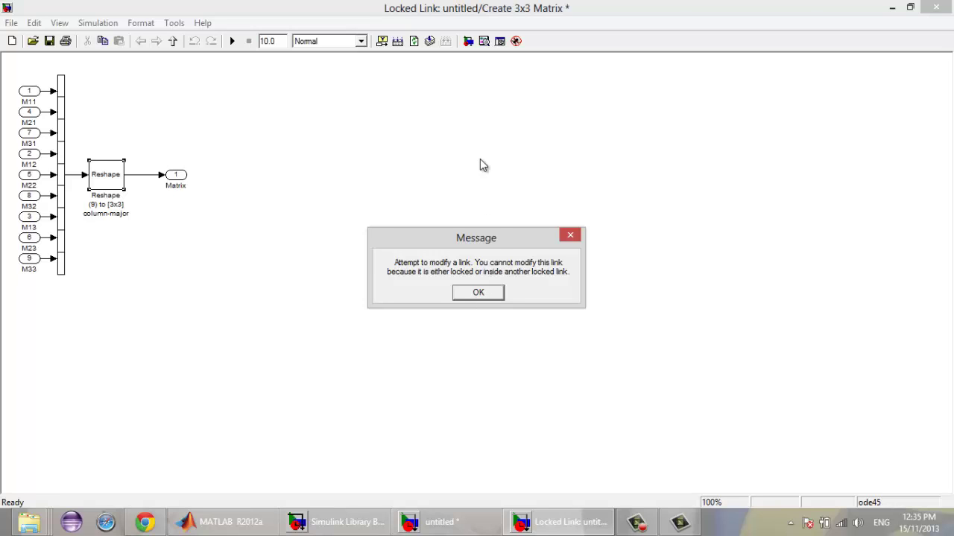
{"action": "left_click", "coordinate": [497, 292]}
Copy all contents of the Create 3x3 Matrix subsystem and paste them into the untitled model
{"action": "double_click", "coordinate": [491, 8]}
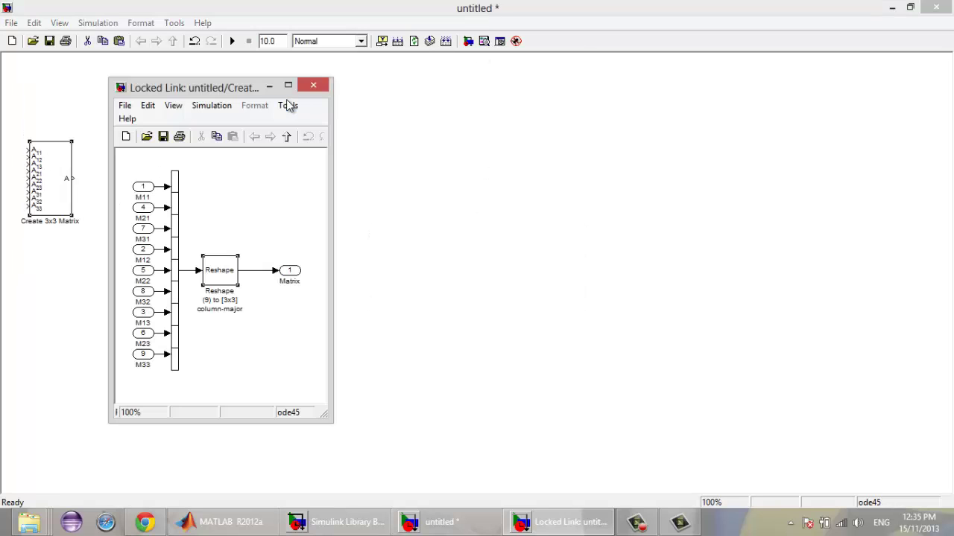
{"action": "left_click_drag", "start_coordinate": [240, 91], "coordinate": [205, 88]}
{"action": "left_click_drag", "start_coordinate": [267, 176], "coordinate": [93, 387]}
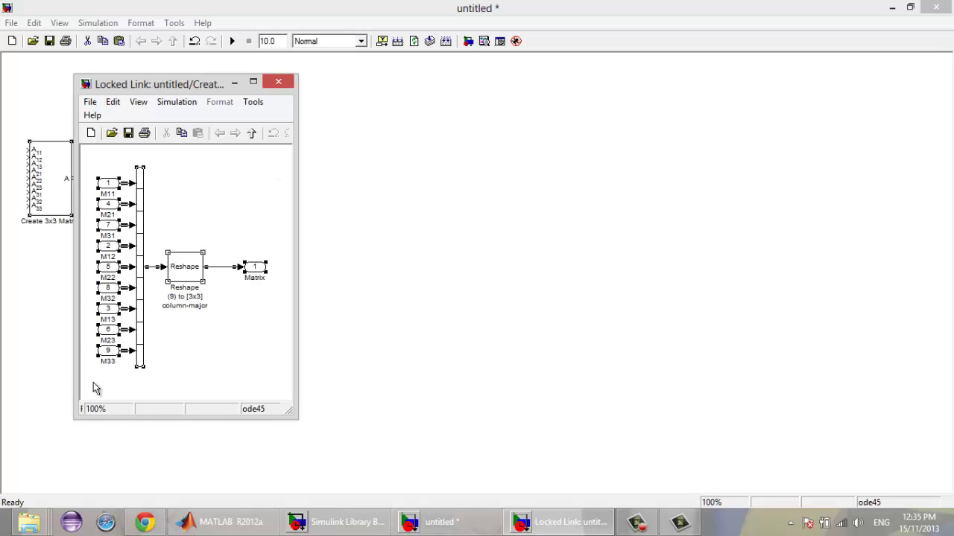
{"action": "left_click", "coordinate": [466, 210]}
{"action": "key", "text": "ctrl+v"}
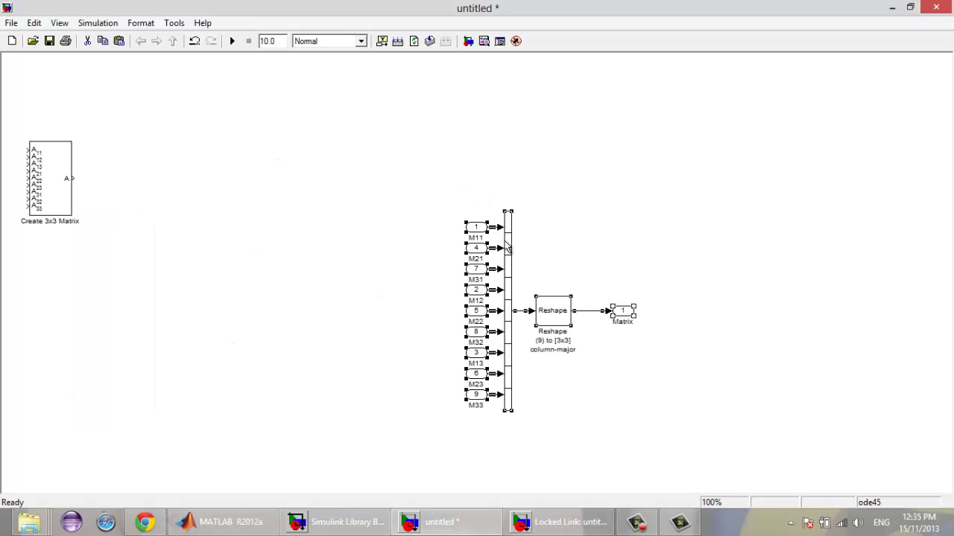
Set the number of inputs of the pasted Vector Concatenate block to 16
{"action": "mouse_move", "coordinate": [204, 112]}
{"action": "left_mouse_down"}
{"action": "mouse_move", "coordinate": [181, 112]}
{"action": "mouse_move", "coordinate": [192, 115]}
{"action": "left_mouse_up"}
{"action": "double_click", "coordinate": [375, 16]}
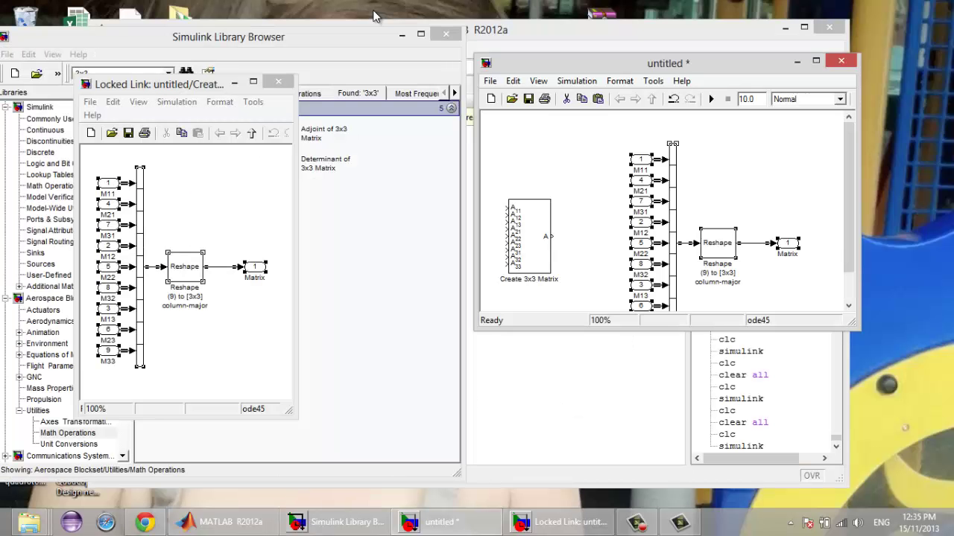
{"action": "left_click_drag", "start_coordinate": [853, 322], "coordinate": [893, 463]}
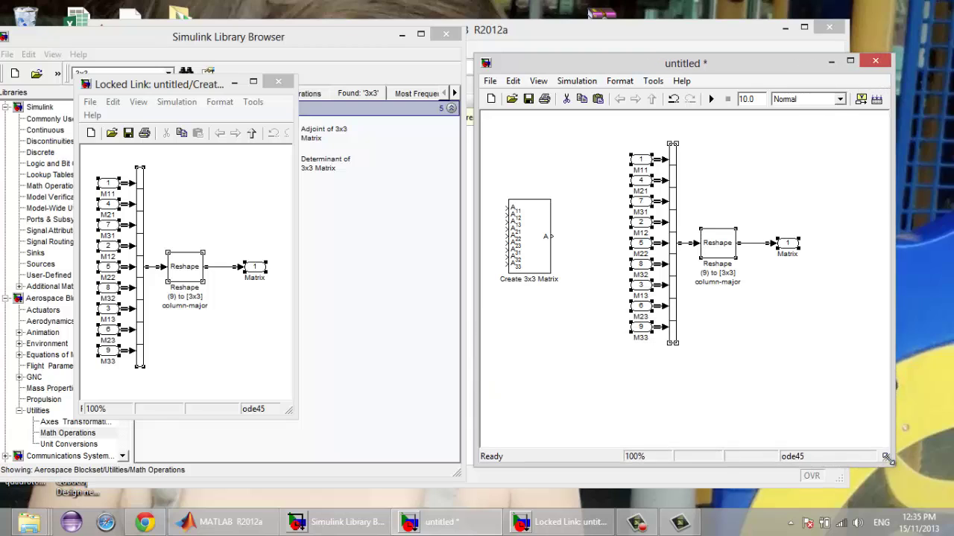
{"action": "left_click", "coordinate": [787, 184]}
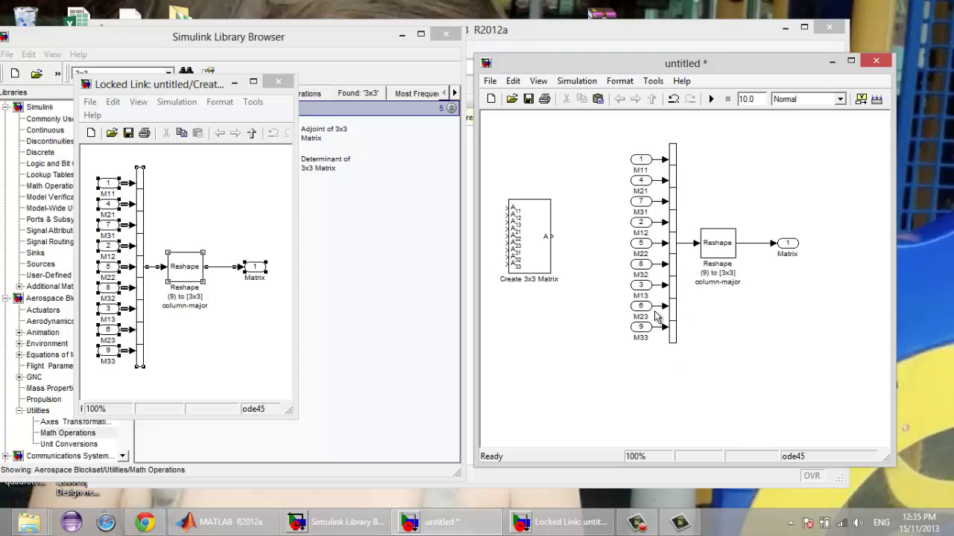
{"action": "double_click", "coordinate": [674, 241]}
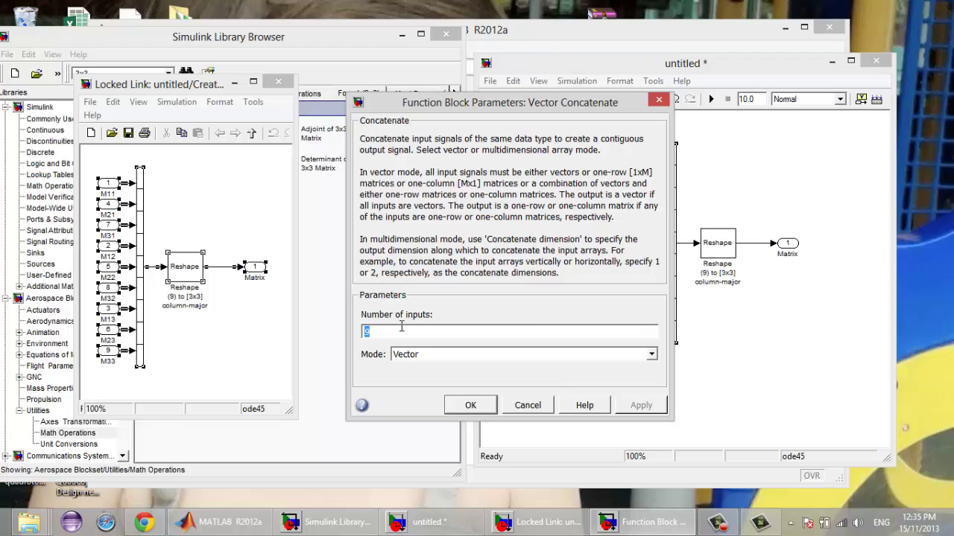
{"action": "type", "text": "16"}
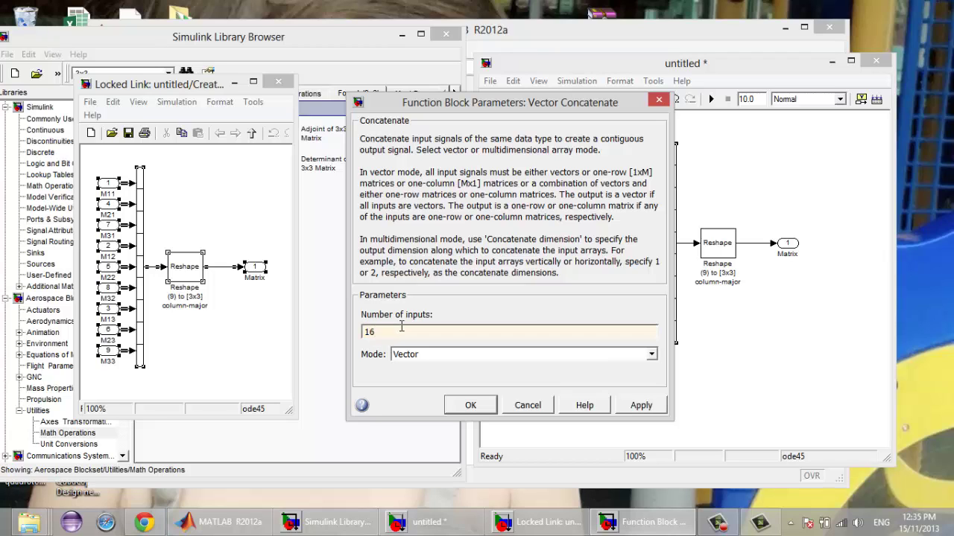
{"action": "key", "text": "Return"}
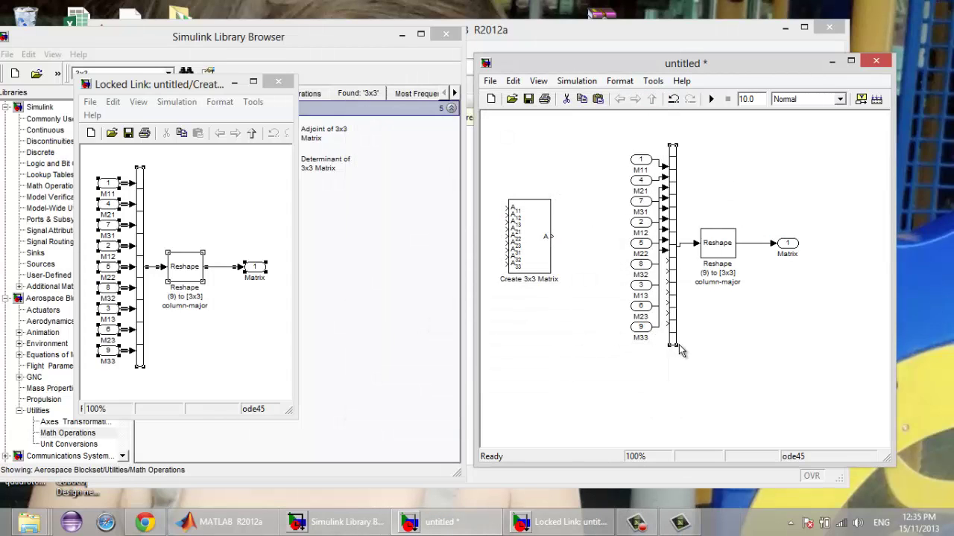
Stretch the Vector Concatenate block downward and shift it so its inputs line up with the nine input ports
{"action": "left_click_drag", "start_coordinate": [709, 466], "coordinate": [710, 506]}
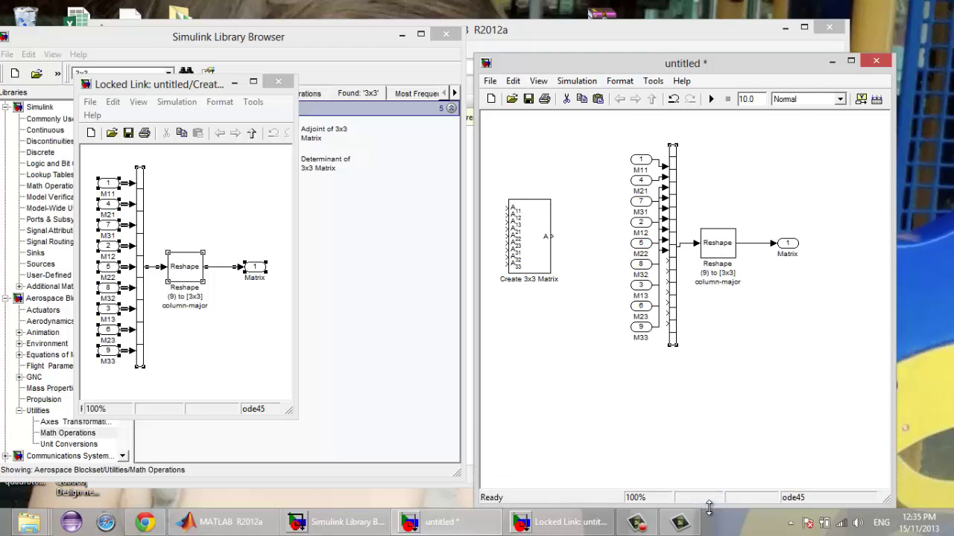
{"action": "left_click_drag", "start_coordinate": [672, 293], "coordinate": [679, 474]}
{"action": "left_click_drag", "start_coordinate": [617, 88], "coordinate": [656, 317]}
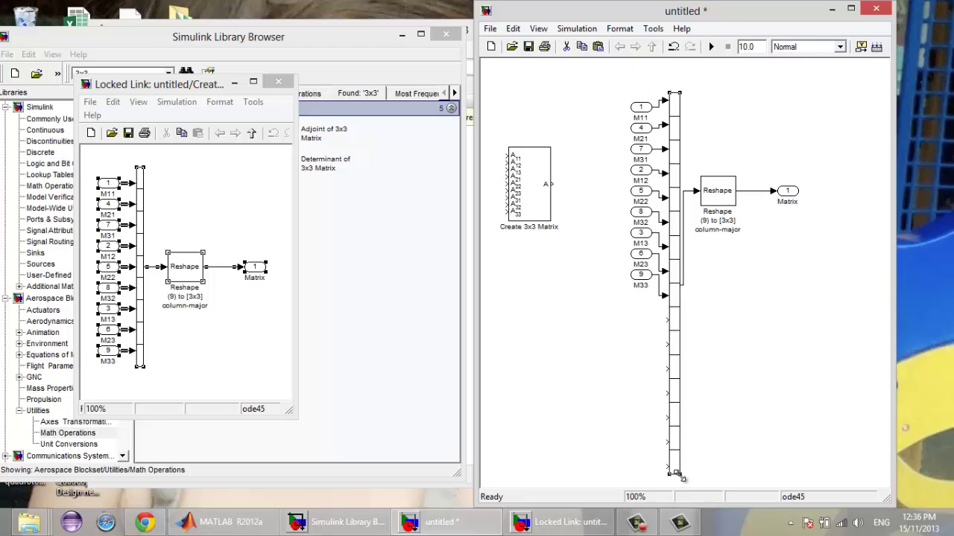
{"action": "left_click", "coordinate": [679, 433]}
{"action": "left_click_drag", "start_coordinate": [675, 474], "coordinate": [681, 447]}
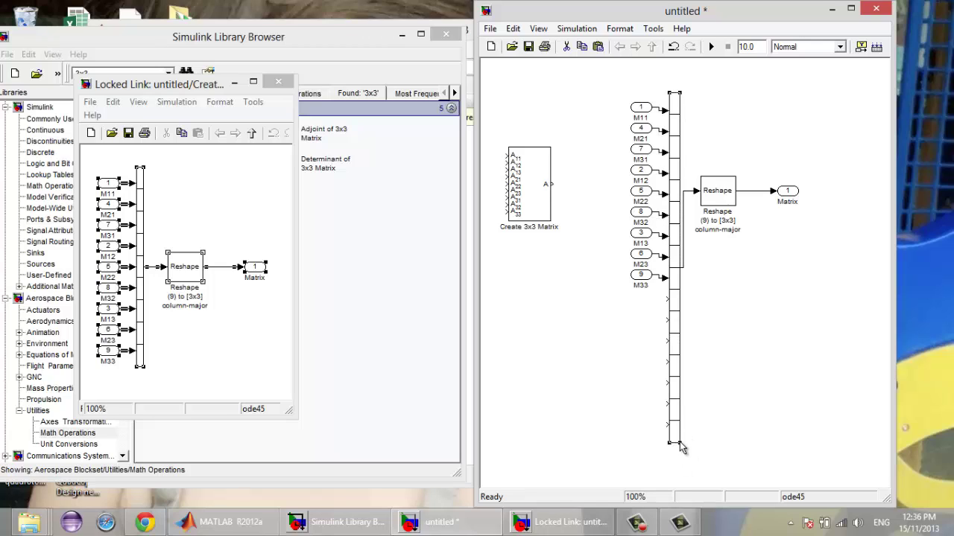
{"action": "left_click", "coordinate": [686, 374]}
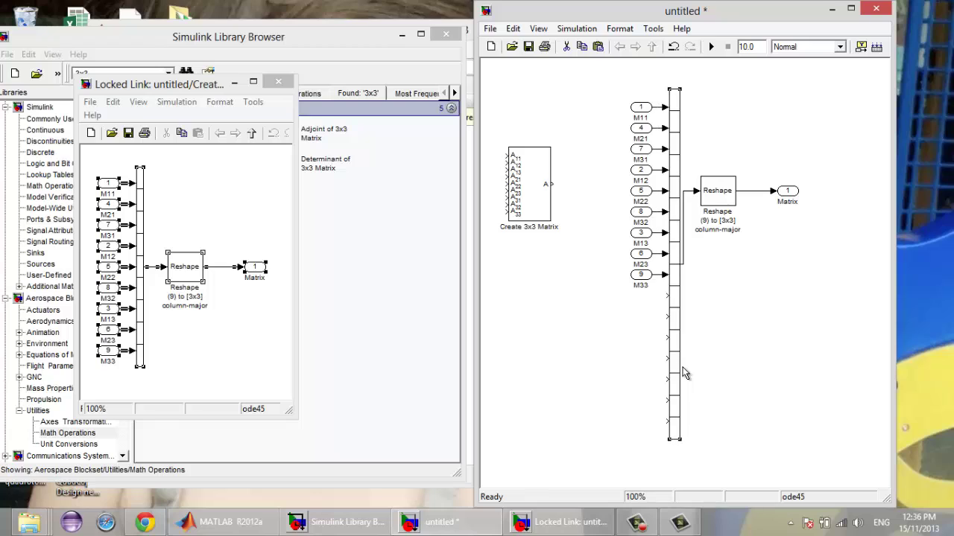
Duplicate the nine input ports and line the copies up below the originals beside the free concatenate inputs
{"action": "left_click_drag", "start_coordinate": [607, 92], "coordinate": [644, 286]}
{"action": "key", "text": "ctrl+c"}
{"action": "left_click", "coordinate": [631, 320]}
{"action": "key", "text": "ctrl+v"}
{"action": "left_click_drag", "start_coordinate": [640, 331], "coordinate": [642, 304]}
Delete the two surplus pasted ports and the signal lines between the original nine ports and the concatenate block
{"action": "left_click_drag", "start_coordinate": [618, 446], "coordinate": [684, 491]}
{"action": "key", "text": "Delete"}
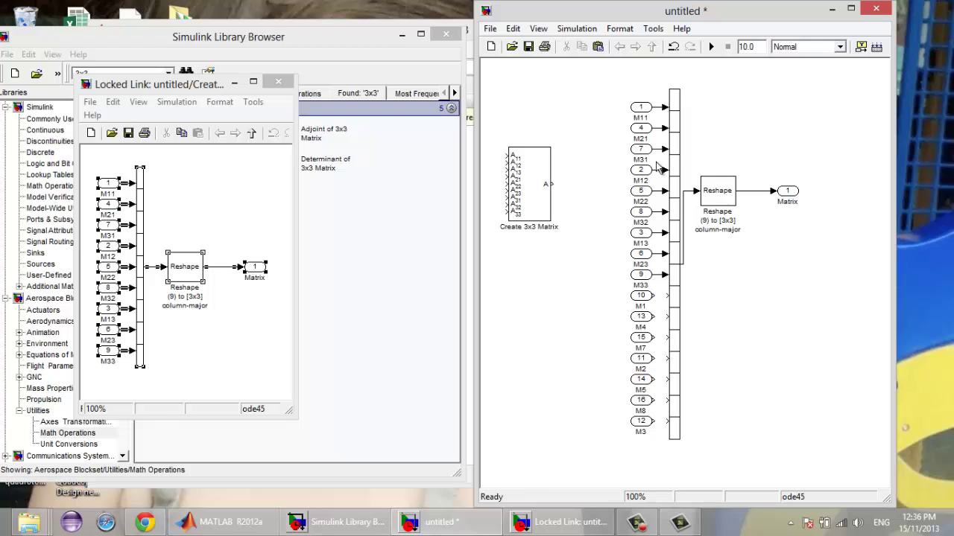
{"action": "left_click_drag", "start_coordinate": [657, 99], "coordinate": [660, 282]}
{"action": "key", "text": "Delete"}
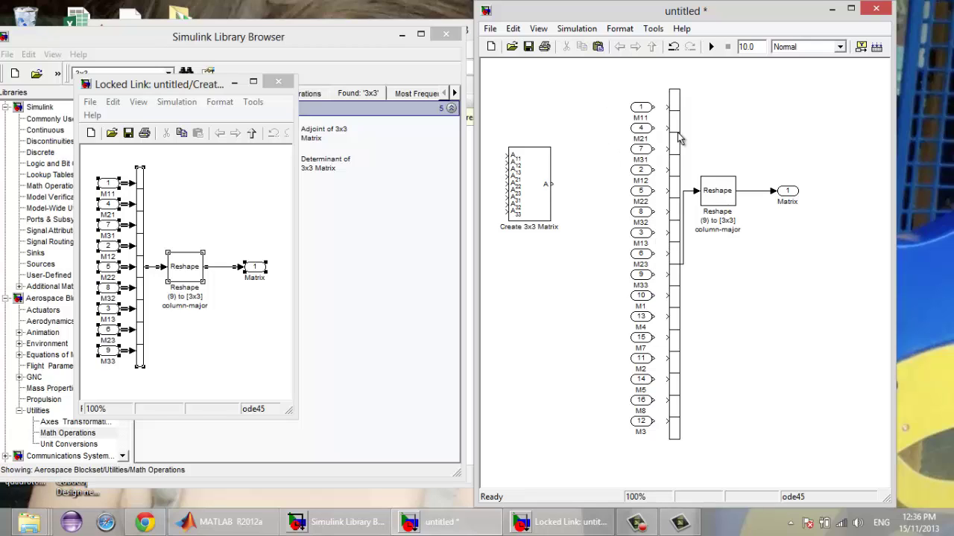
Examine the numbering, names and order of the input ports inside the locked Create 3x3 Matrix subsystem
{"action": "double_click", "coordinate": [199, 84]}
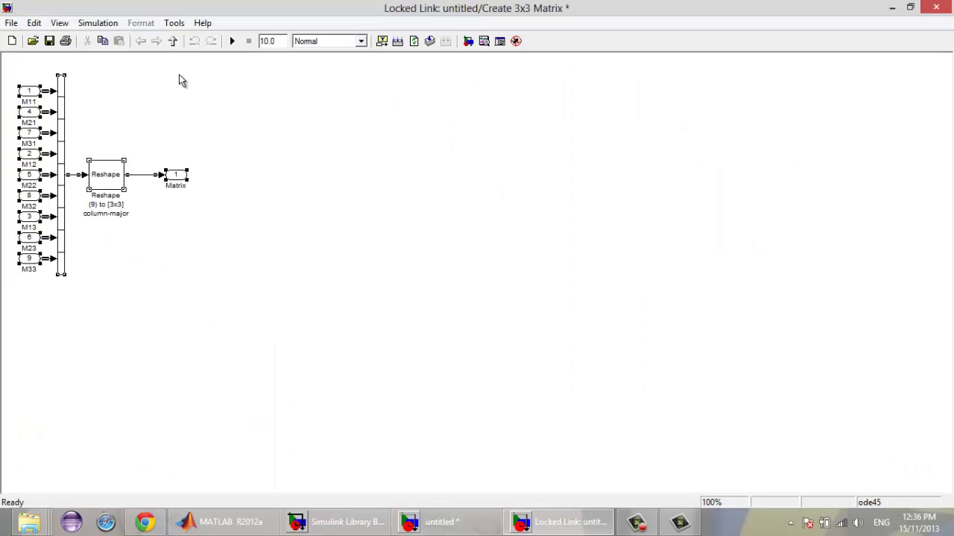
{"action": "key", "text": "space"}
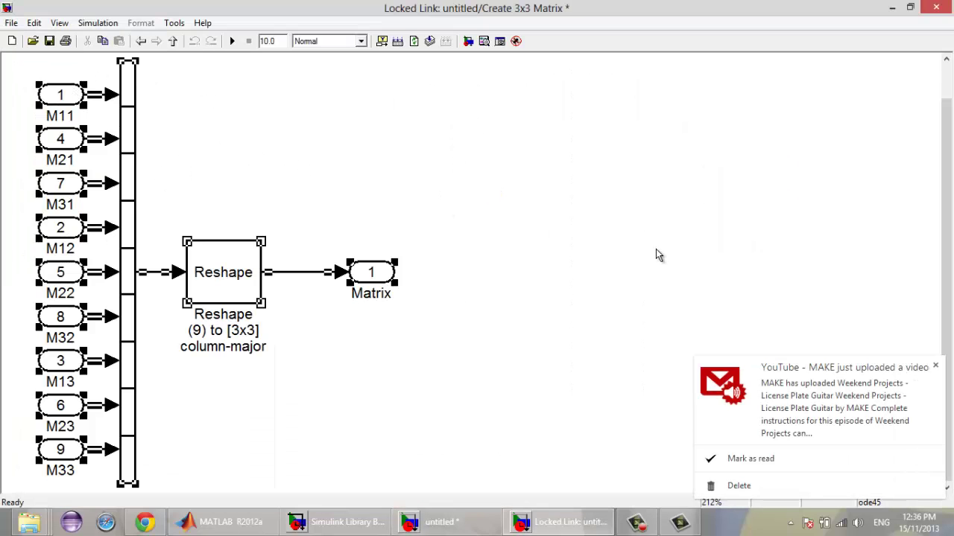
{"action": "left_click", "coordinate": [488, 168]}
{"action": "left_click", "coordinate": [935, 366]}
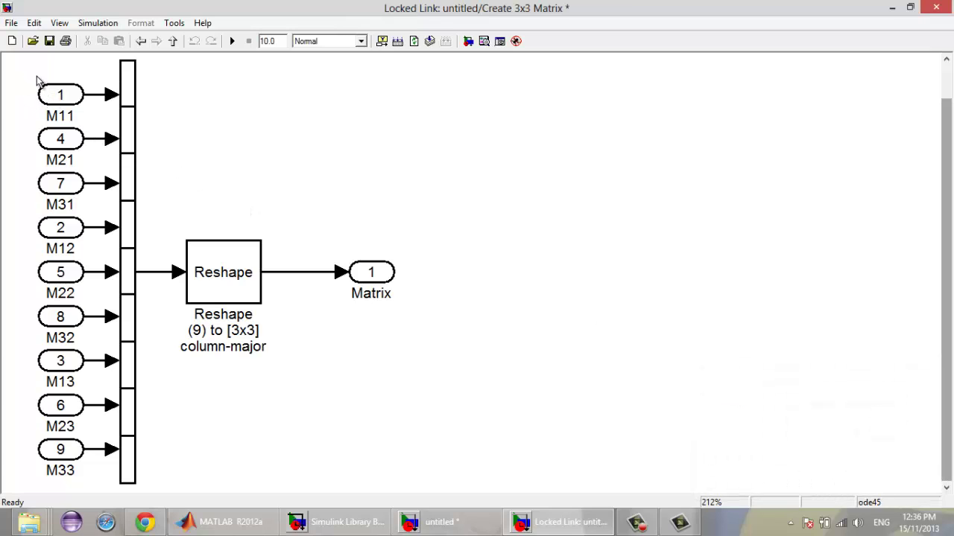
{"action": "left_click_drag", "start_coordinate": [30, 75], "coordinate": [76, 481]}
{"action": "left_click", "coordinate": [17, 209]}
{"action": "left_click", "coordinate": [59, 95]}
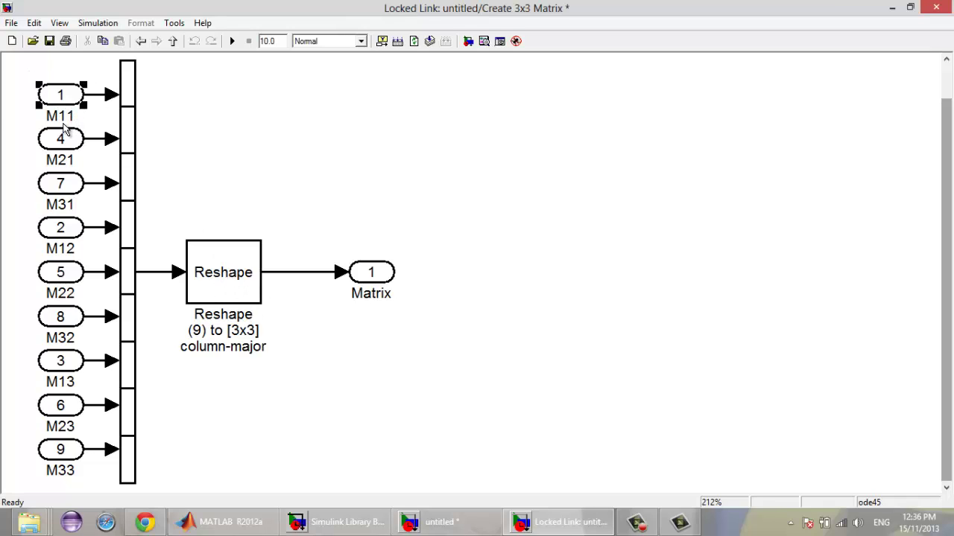
{"action": "left_click", "coordinate": [29, 115]}
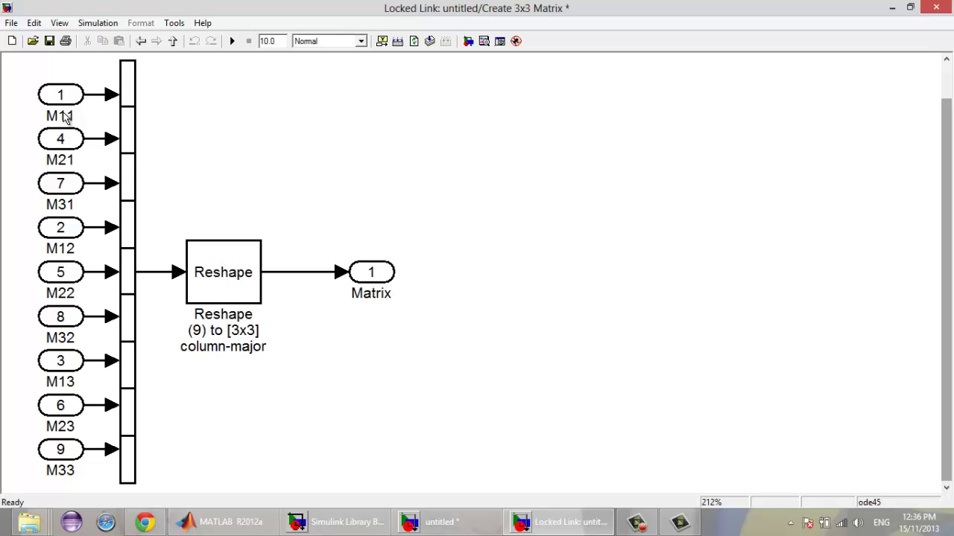
{"action": "left_click", "coordinate": [66, 120]}
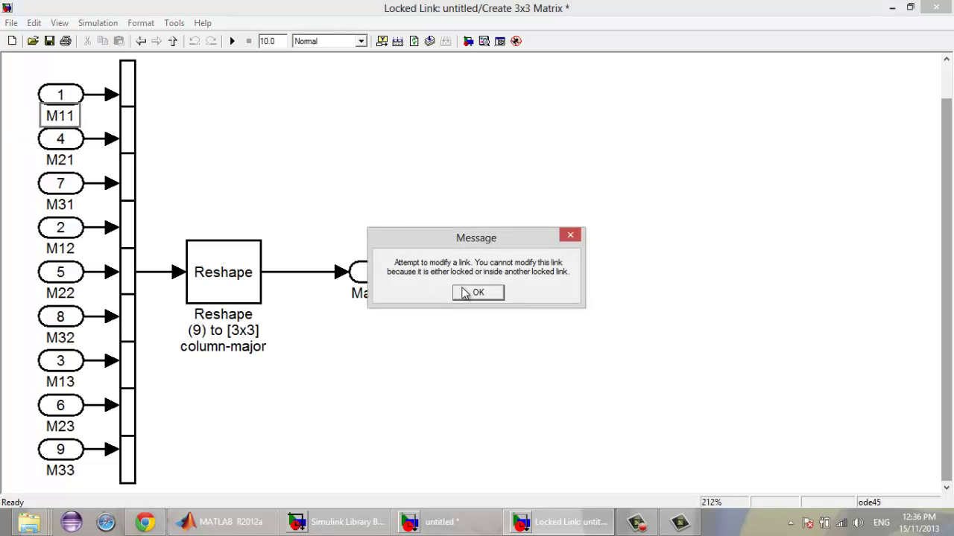
{"action": "left_click", "coordinate": [465, 292]}
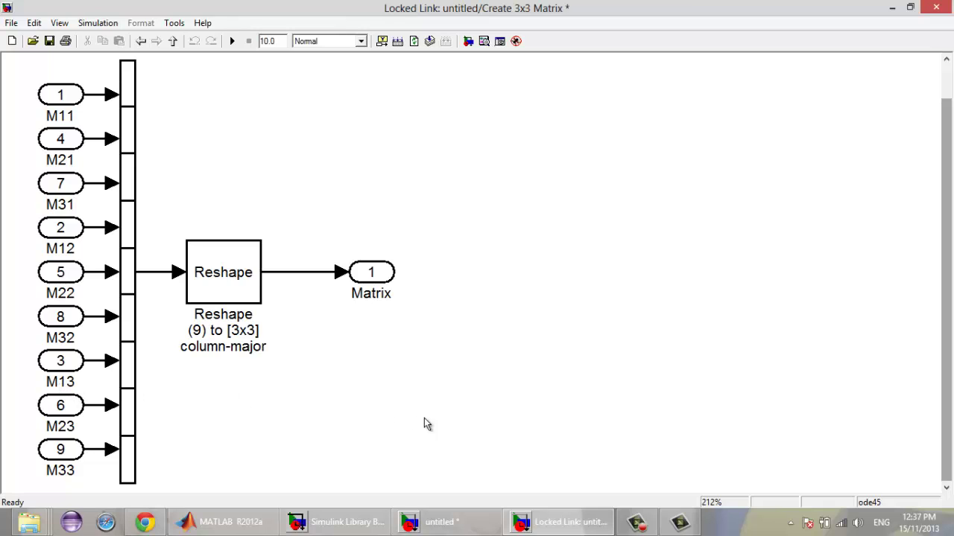
Bring the untitled model up beside the locked 3x3 subsystem and rename the fourth input port in the column M41
{"action": "left_click", "coordinate": [453, 526]}
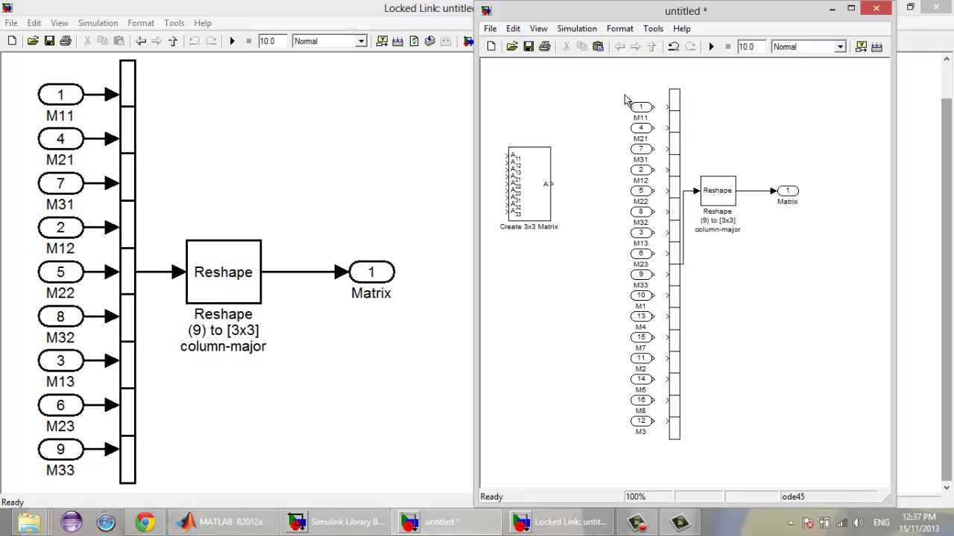
{"action": "left_click_drag", "start_coordinate": [681, 17], "coordinate": [663, 14]}
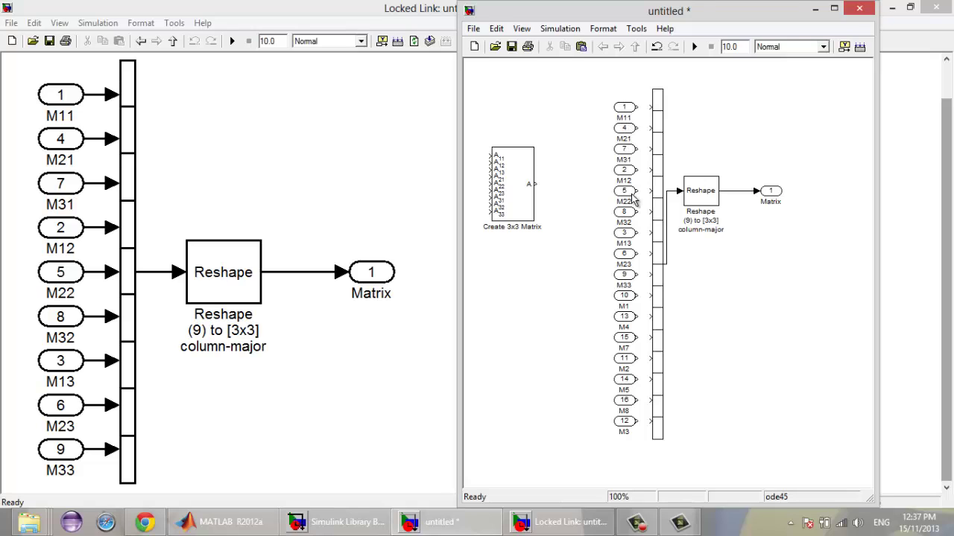
{"action": "left_click", "coordinate": [626, 118]}
{"action": "left_click", "coordinate": [602, 196]}
{"action": "left_click", "coordinate": [625, 181]}
{"action": "type", "text": "41"}
{"action": "key", "text": "Delete"}
{"action": "left_click", "coordinate": [626, 181]}
{"action": "key", "text": "BackSpace"}
Rename the fifth input port in the column M12
{"action": "left_click", "coordinate": [628, 203]}
{"action": "type", "text": "21"}
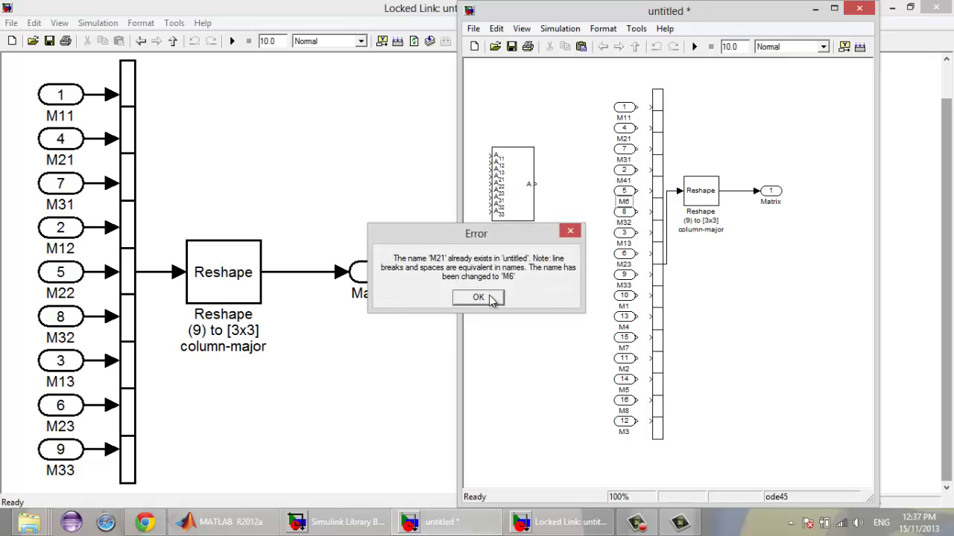
{"action": "left_click", "coordinate": [488, 298]}
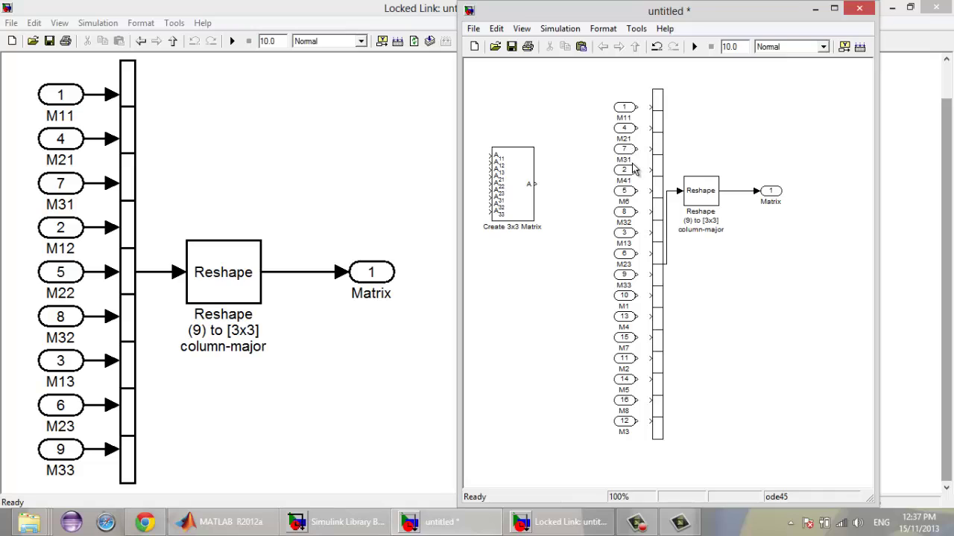
{"action": "left_click", "coordinate": [630, 201]}
{"action": "key", "text": "BackSpace"}
{"action": "type", "text": "12"}
Rename the sixth and seventh input ports in the column M22 and M32
{"action": "left_click", "coordinate": [632, 224]}
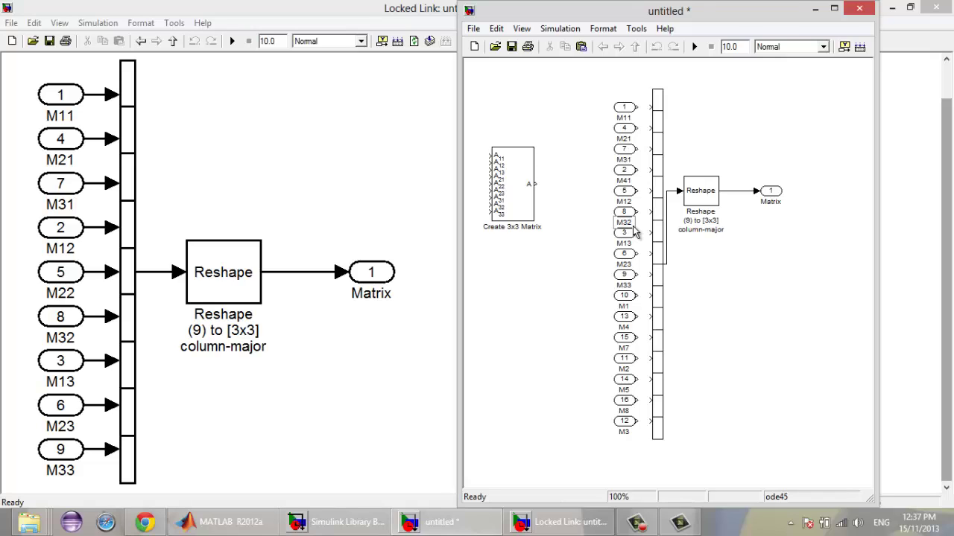
{"action": "left_click", "coordinate": [629, 244]}
{"action": "key", "text": "BackSpace"}
{"action": "key", "text": "BackSpace"}
{"action": "type", "text": "34"}
{"action": "key", "text": "BackSpace"}
{"action": "type", "text": "2"}
Rename the eighth input port in the column M42
{"action": "left_click", "coordinate": [630, 265]}
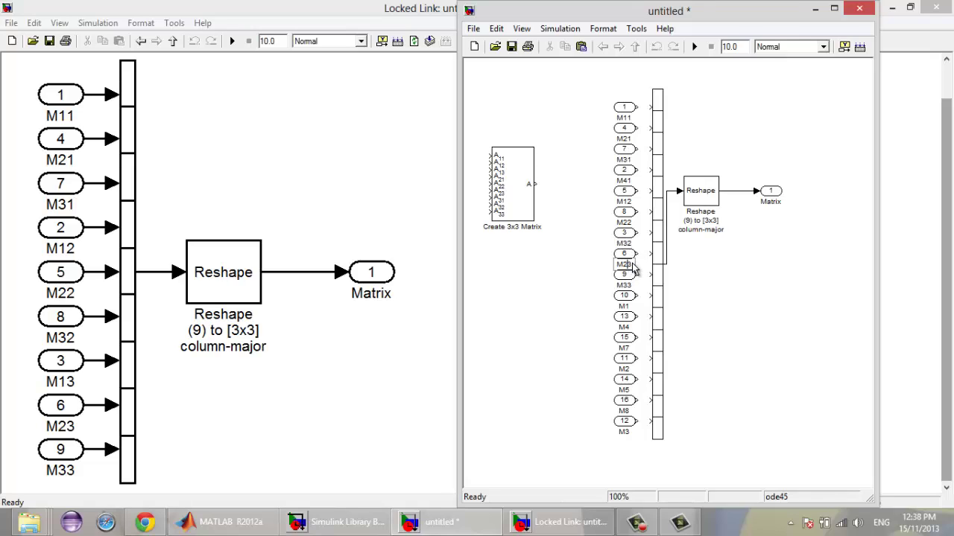
{"action": "key", "text": "BackSpace"}
{"action": "key", "text": "BackSpace"}
{"action": "type", "text": "41"}
{"action": "left_click", "coordinate": [629, 291]}
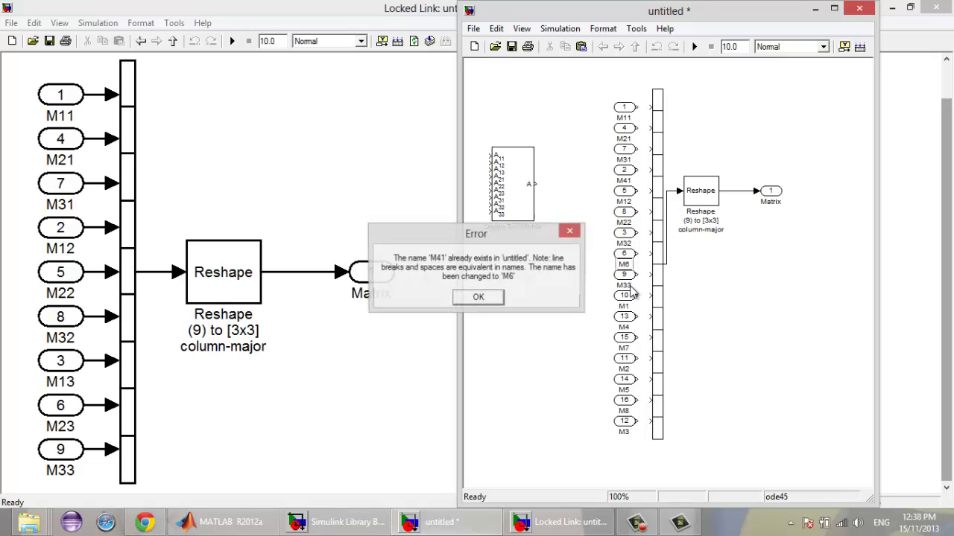
{"action": "left_click", "coordinate": [483, 296]}
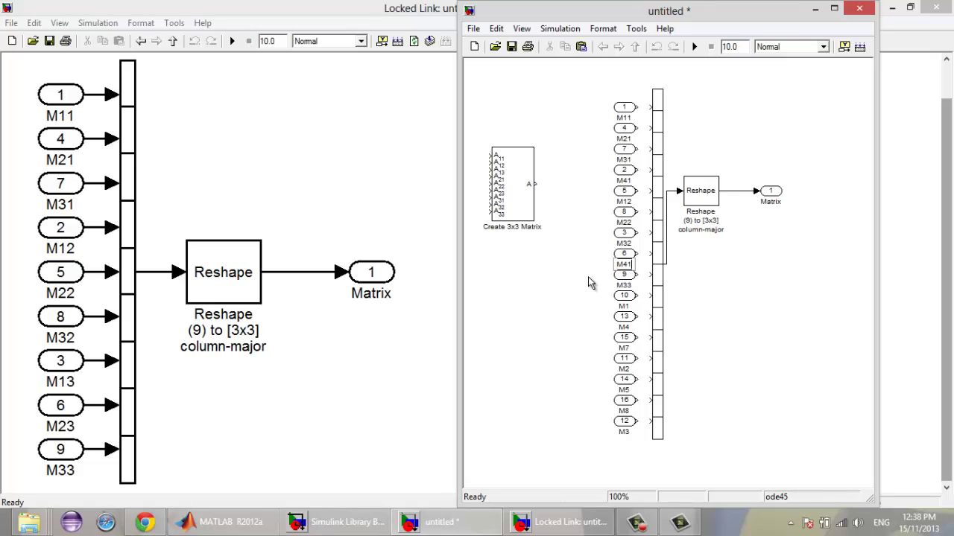
Rename the ninth and tenth input ports in the column M13 and M23
{"action": "left_click", "coordinate": [628, 286]}
{"action": "key", "text": "BackSpace"}
{"action": "key", "text": "BackSpace"}
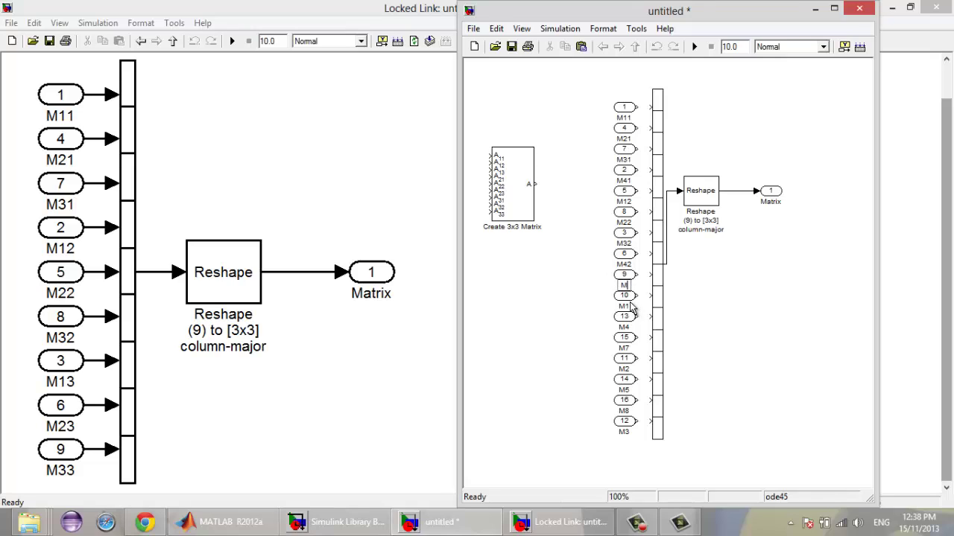
{"action": "type", "text": "13"}
{"action": "left_click", "coordinate": [628, 307]}
{"action": "type", "text": "4"}
{"action": "left_click", "coordinate": [628, 328]}
{"action": "type", "text": "1"}
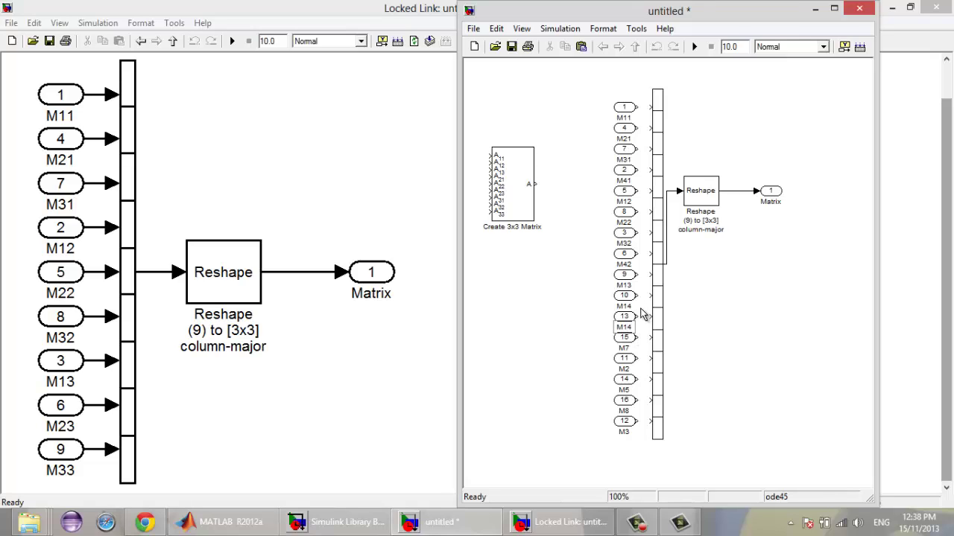
{"action": "left_click", "coordinate": [588, 316]}
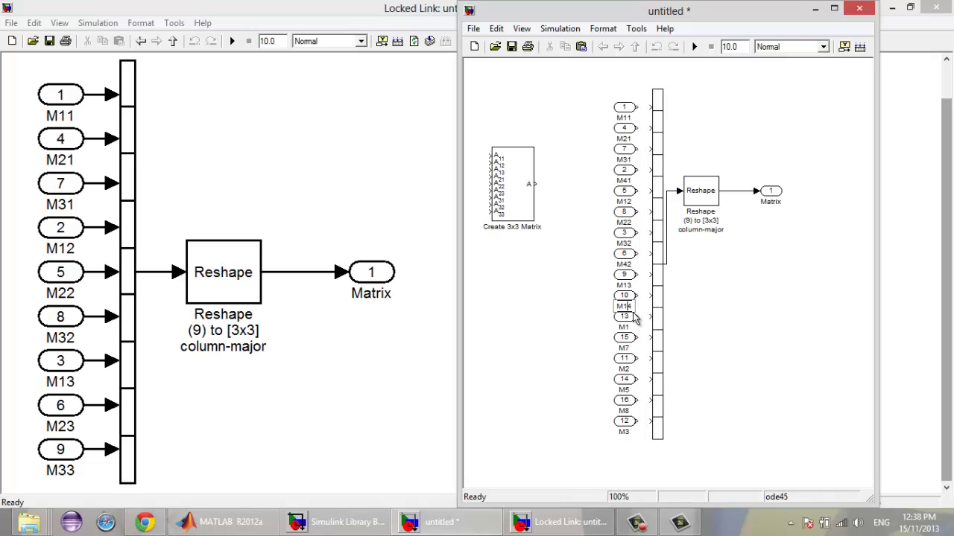
{"action": "key", "text": "Delete"}
{"action": "type", "text": "3"}
Rename the eleventh and twelfth input ports in the column M33 and M43
{"action": "left_click", "coordinate": [593, 326]}
{"action": "left_click", "coordinate": [627, 327]}
{"action": "key", "text": "BackSpace"}
{"action": "type", "text": "33"}
{"action": "left_click", "coordinate": [588, 358]}
{"action": "left_click", "coordinate": [627, 350]}
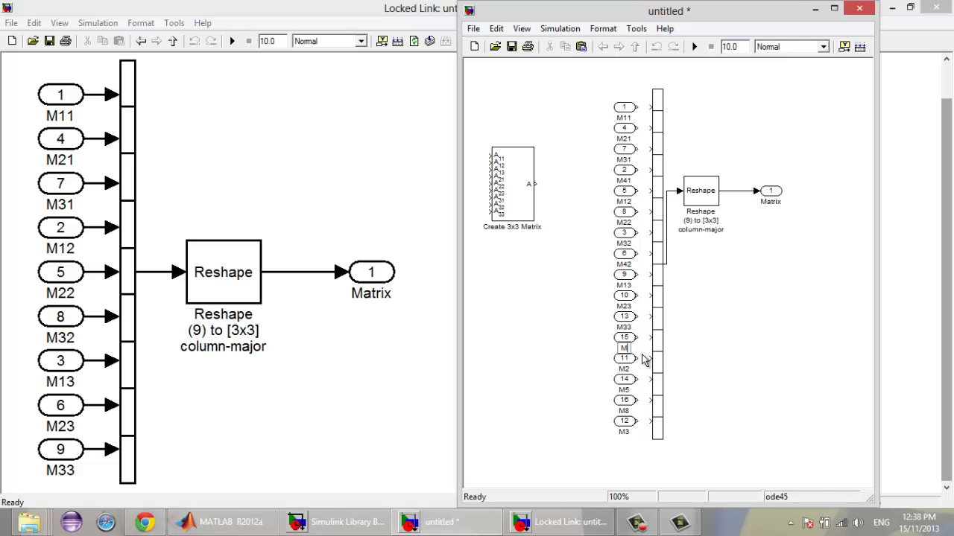
{"action": "type", "text": "34"}
{"action": "left_click", "coordinate": [592, 378]}
{"action": "left_click", "coordinate": [630, 351]}
{"action": "key", "text": "BackSpace"}
{"action": "type", "text": "43"}
{"action": "key", "text": "Delete"}
Rename the thirteenth and fourteenth input ports in the column M14 and M24
{"action": "left_click", "coordinate": [605, 362]}
{"action": "left_click", "coordinate": [628, 371]}
{"action": "type", "text": "1"}
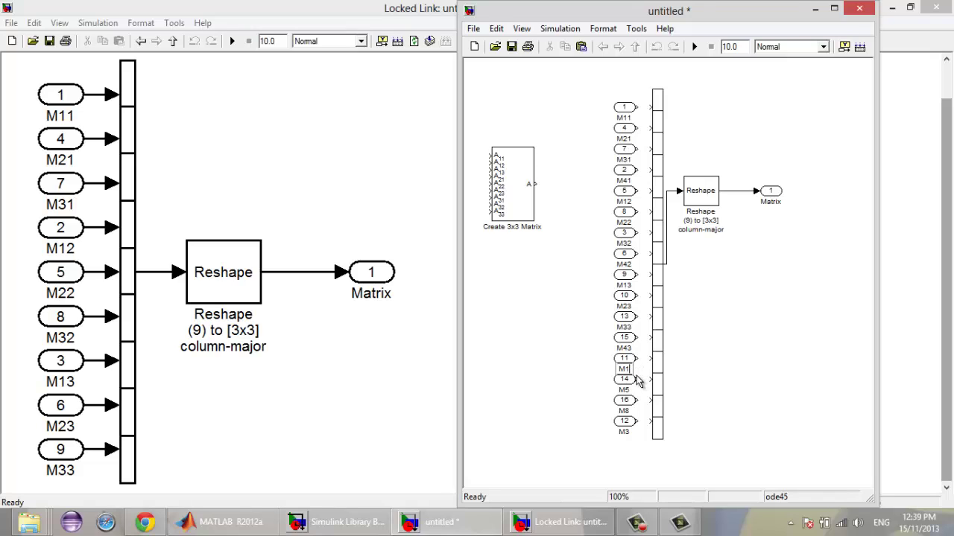
{"action": "type", "text": "4"}
{"action": "left_click", "coordinate": [624, 391]}
{"action": "type", "text": "24"}
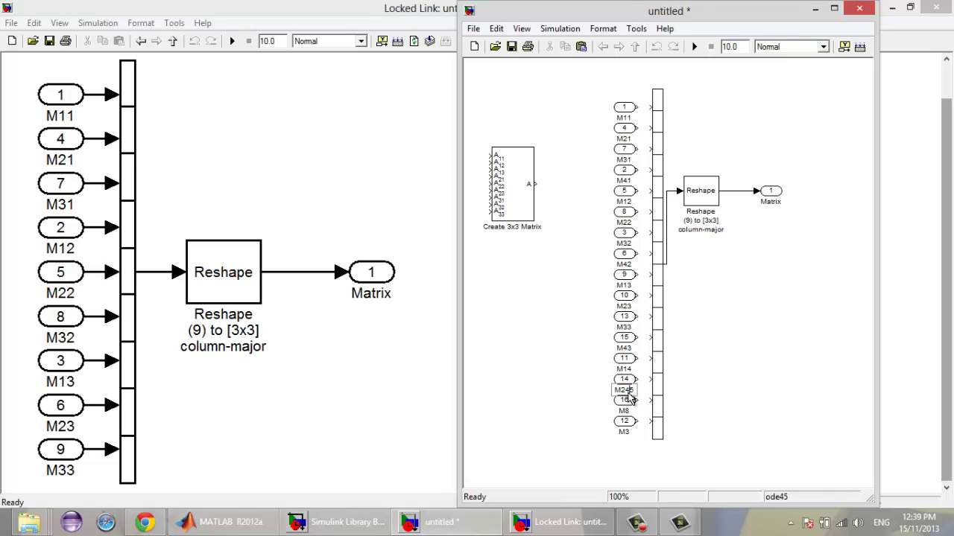
{"action": "key", "text": "Delete"}
Rename the last two input ports in the column M34 and M44
{"action": "left_click", "coordinate": [627, 413]}
{"action": "key", "text": "BackSpace"}
{"action": "type", "text": "2"}
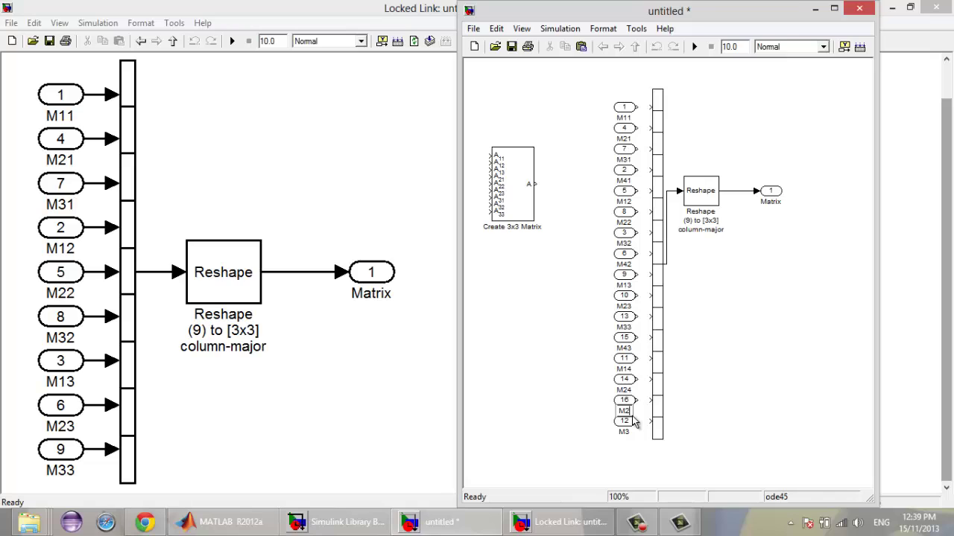
{"action": "key", "text": "BackSpace"}
{"action": "type", "text": "34"}
{"action": "left_click", "coordinate": [630, 433]}
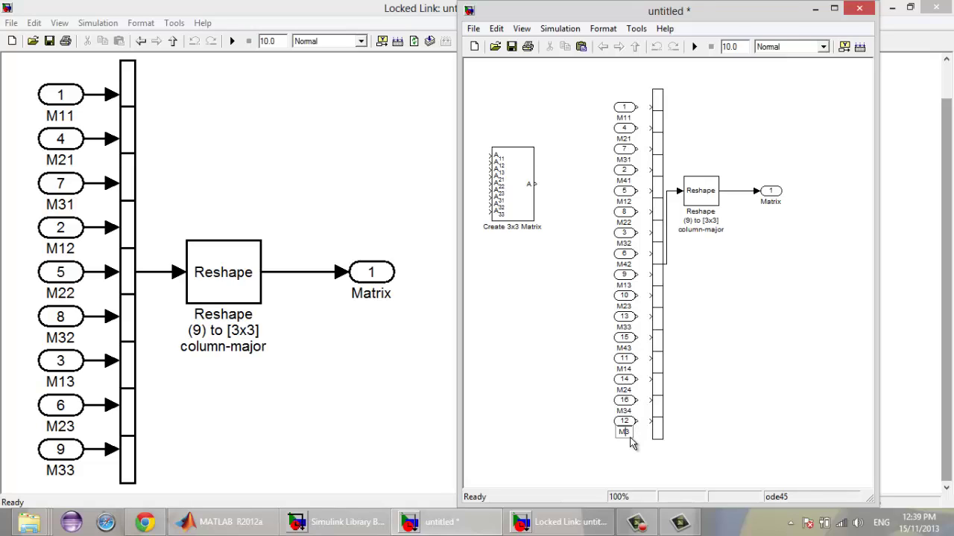
{"action": "type", "text": "44"}
{"action": "left_click", "coordinate": [559, 399]}
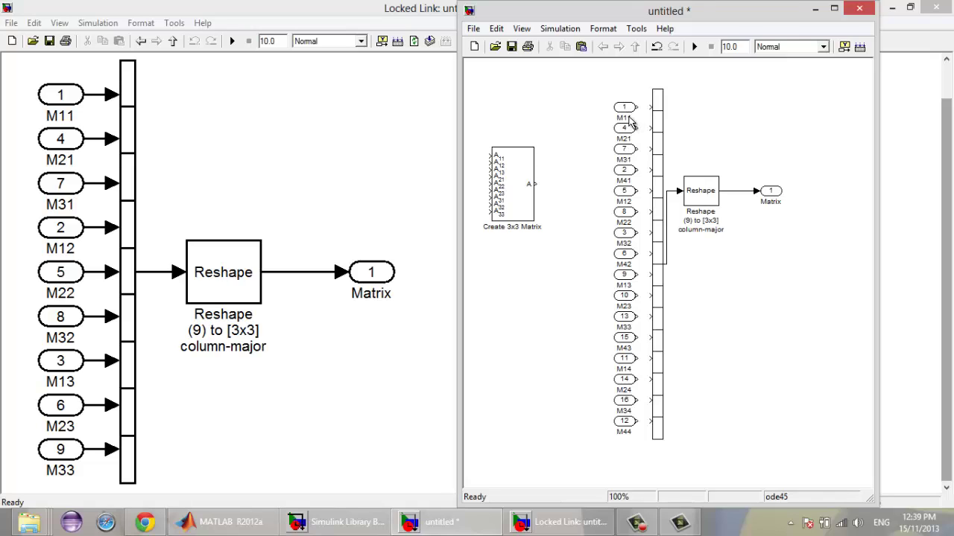
Set the port numbers of the first-row inputs M12, M13 and M14 to 2, 3 and 4
{"action": "left_click", "coordinate": [627, 200]}
{"action": "double_click", "coordinate": [624, 191]}
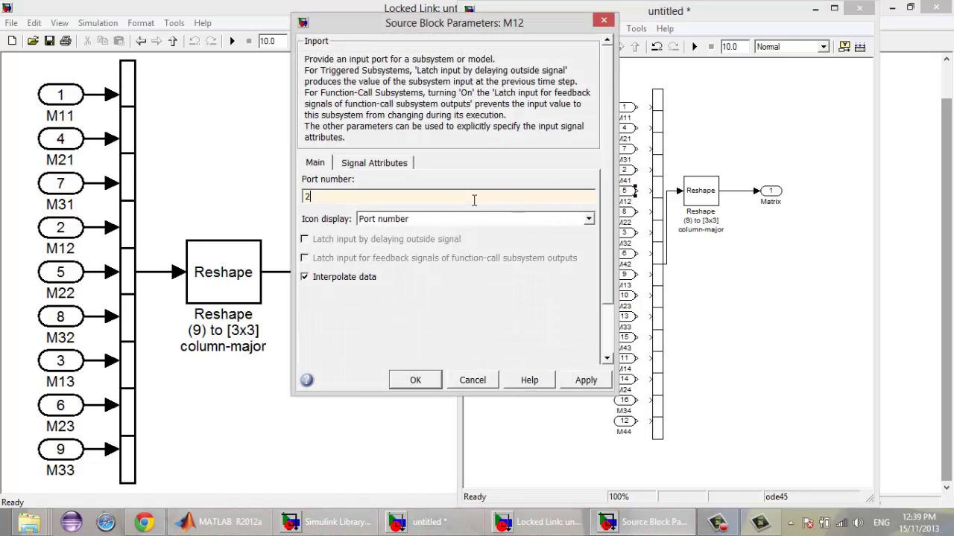
{"action": "key", "text": "Return"}
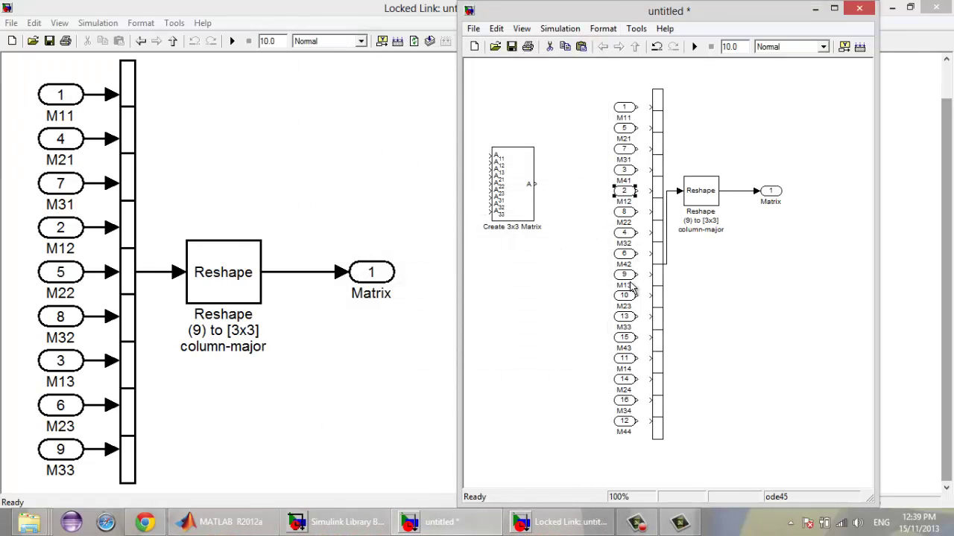
{"action": "double_click", "coordinate": [627, 275]}
{"action": "type", "text": "3"}
{"action": "key", "text": "Return"}
{"action": "double_click", "coordinate": [624, 358]}
{"action": "type", "text": "4"}
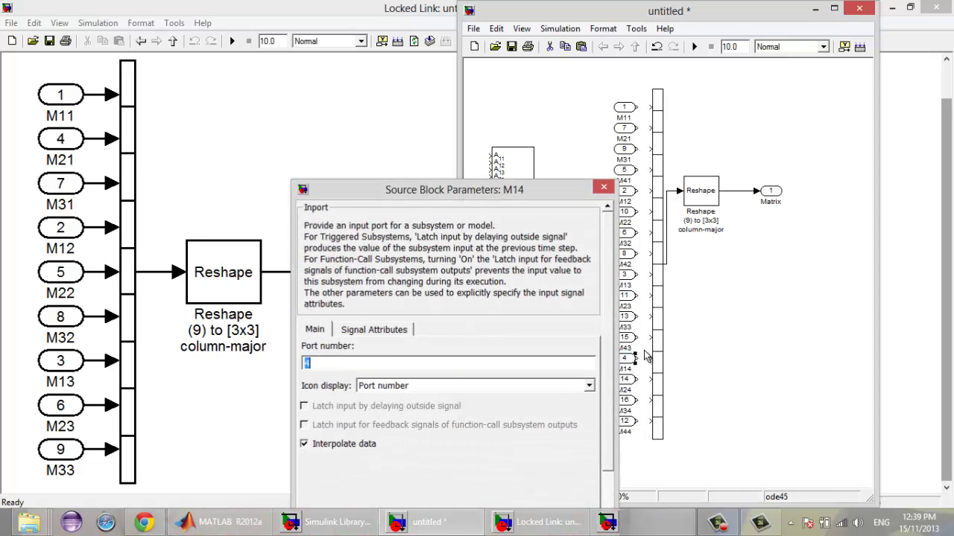
{"action": "key", "text": "Return"}
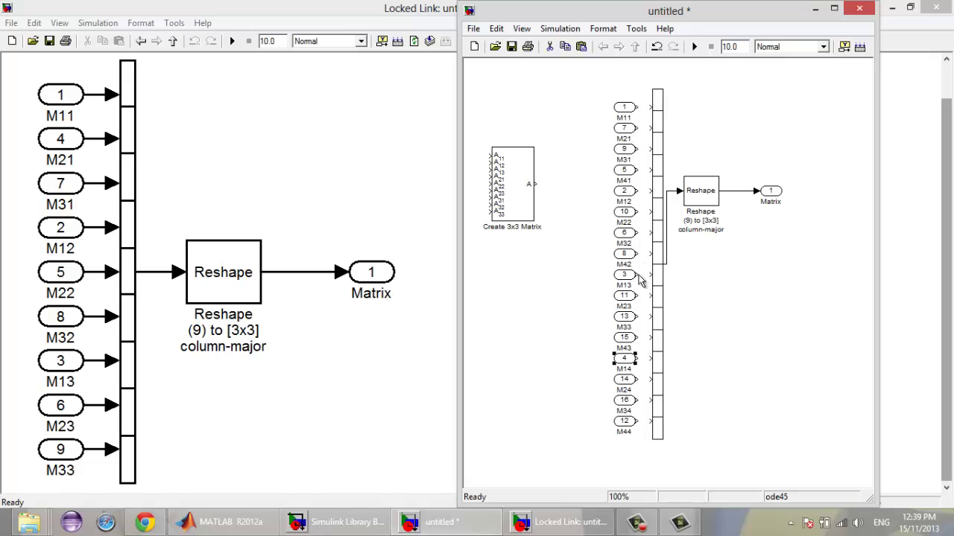
Set the port number of input M21 to 5 and of input M22 to 6
{"action": "double_click", "coordinate": [628, 131]}
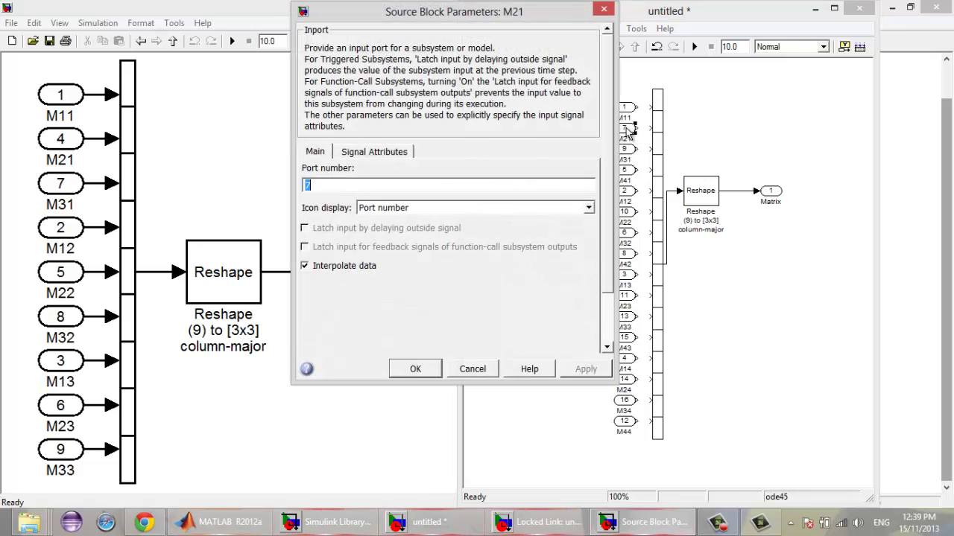
{"action": "type", "text": "5"}
{"action": "key", "text": "Return"}
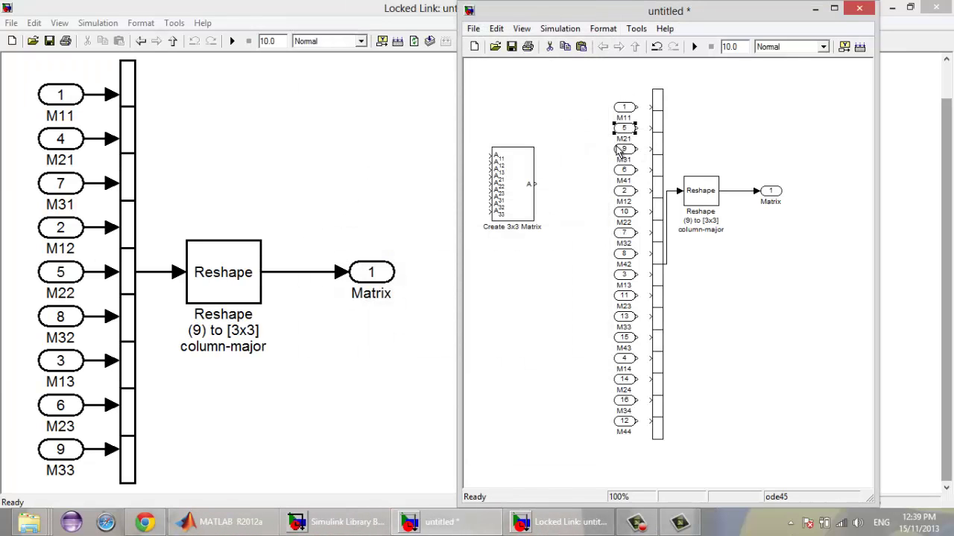
{"action": "double_click", "coordinate": [628, 214]}
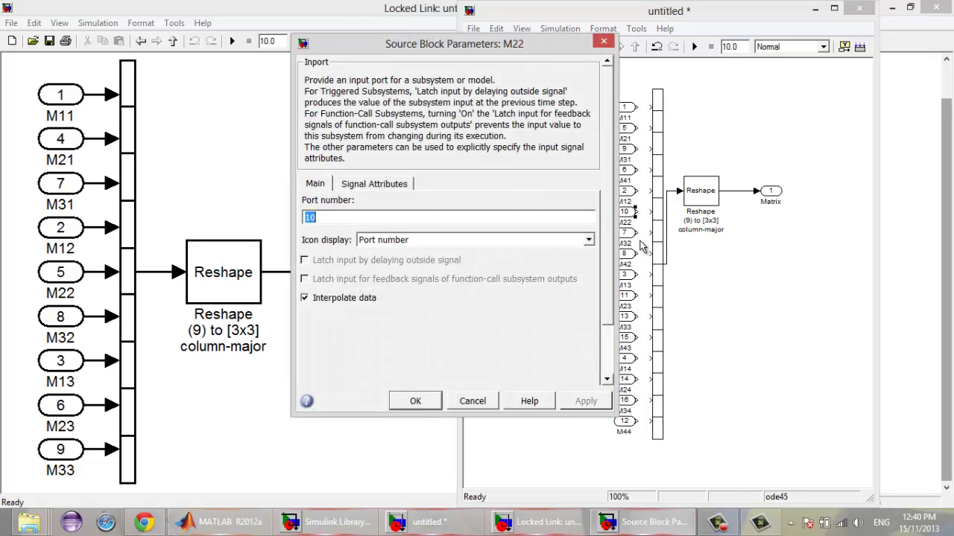
{"action": "type", "text": "6"}
{"action": "key", "text": "Return"}
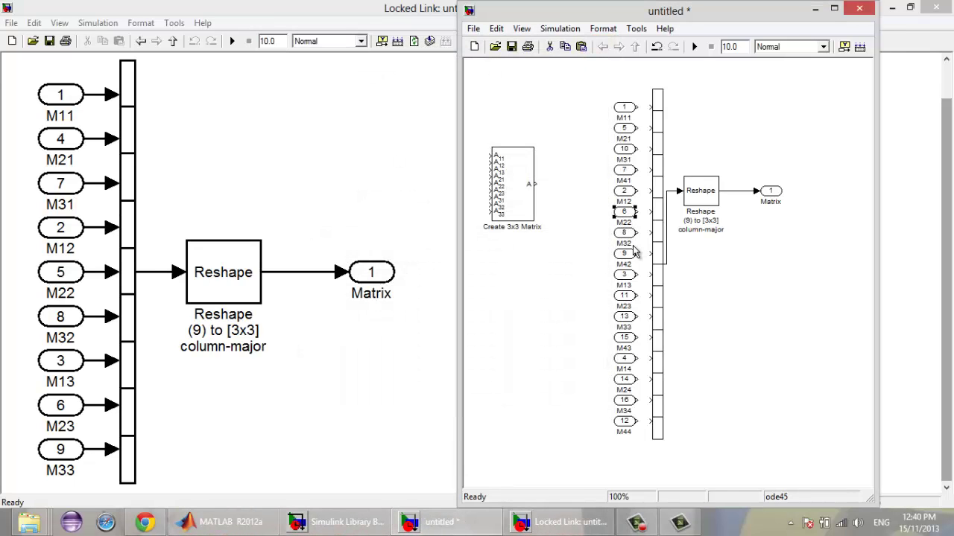
Set the port number of input M23 to 7 and of input M24 to 8
{"action": "double_click", "coordinate": [625, 297]}
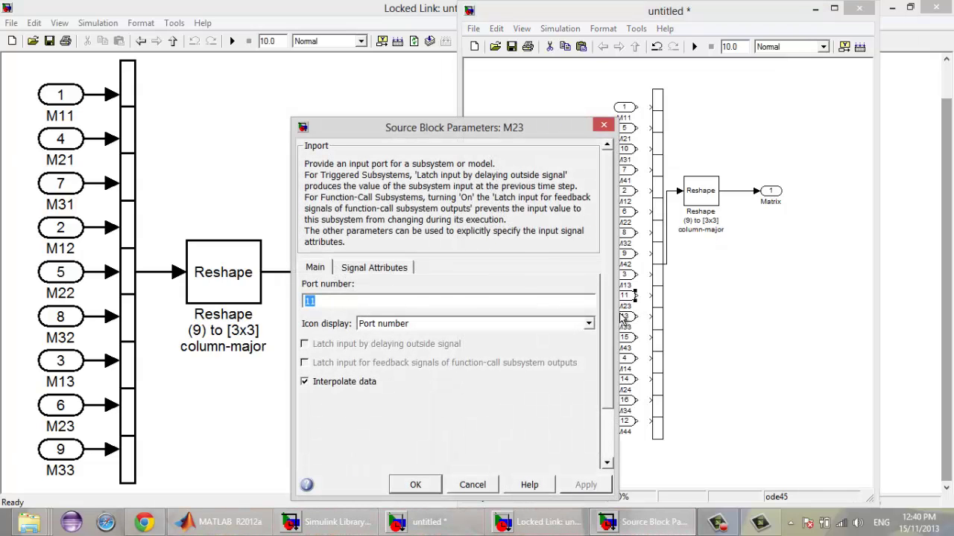
{"action": "type", "text": "7"}
{"action": "key", "text": "Return"}
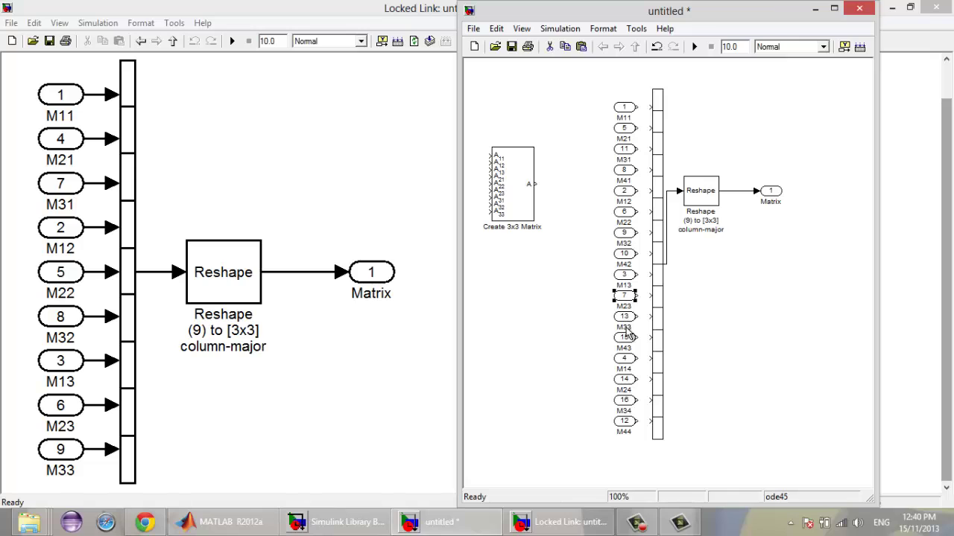
{"action": "double_click", "coordinate": [627, 382]}
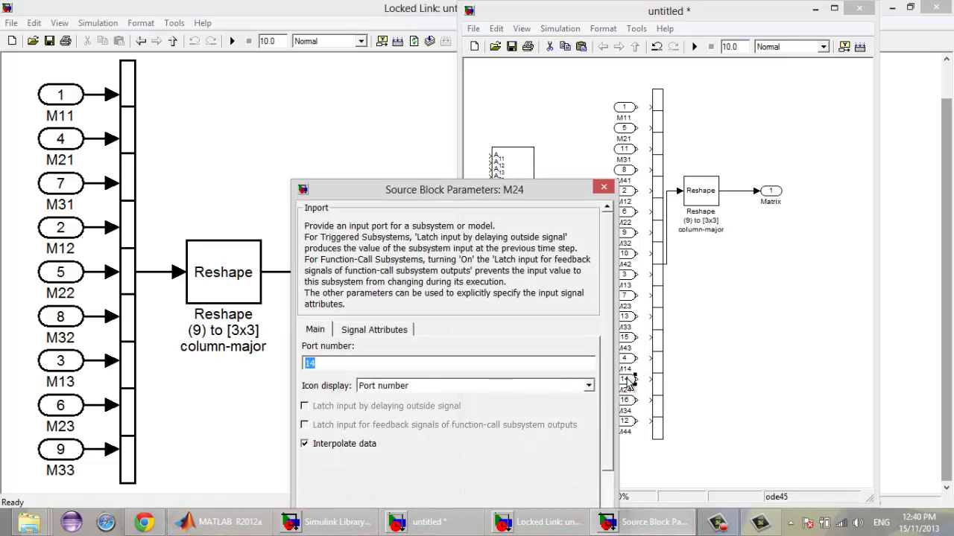
{"action": "type", "text": "8"}
{"action": "key", "text": "Return"}
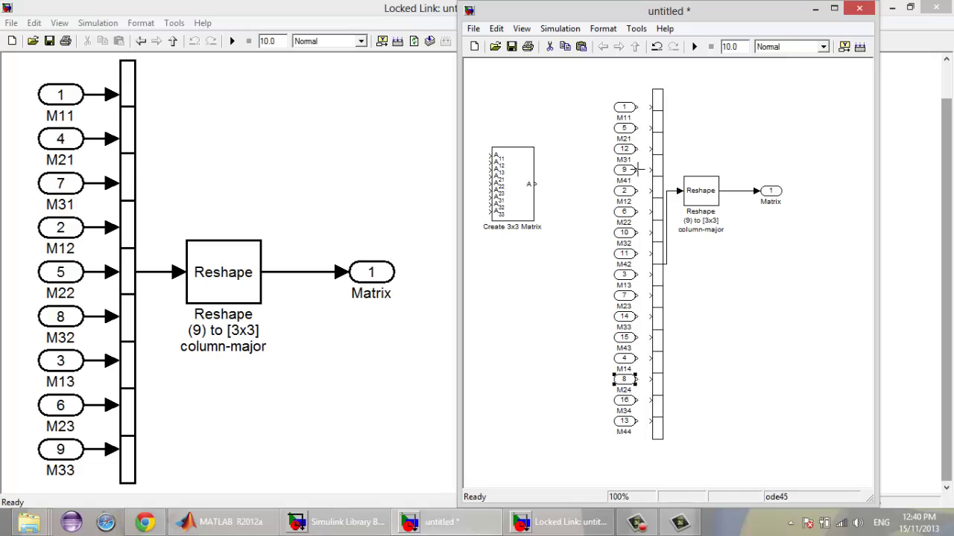
Set the port numbers of the third-row inputs M31, M32 and M33 to 9, 10 and 11
{"action": "double_click", "coordinate": [626, 150]}
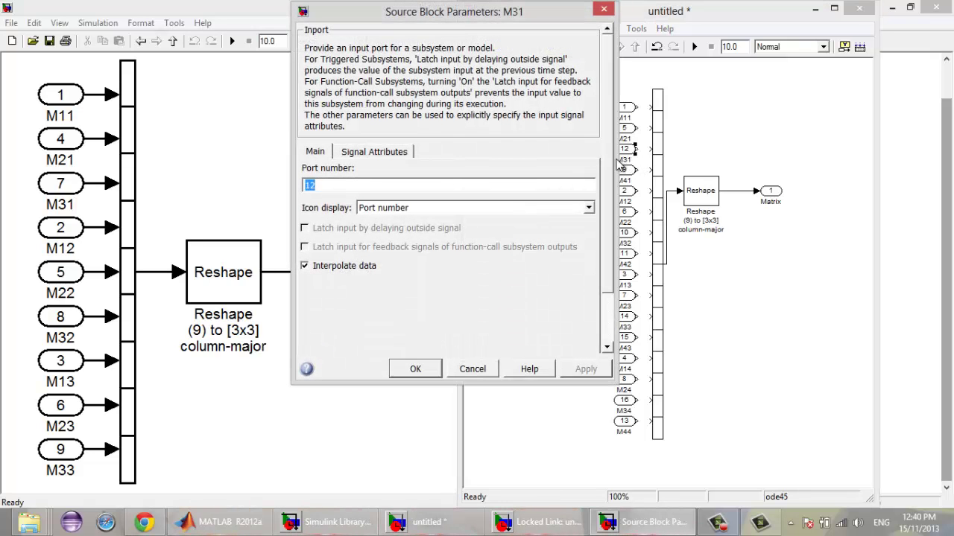
{"action": "left_click_drag", "start_coordinate": [447, 16], "coordinate": [390, 23]}
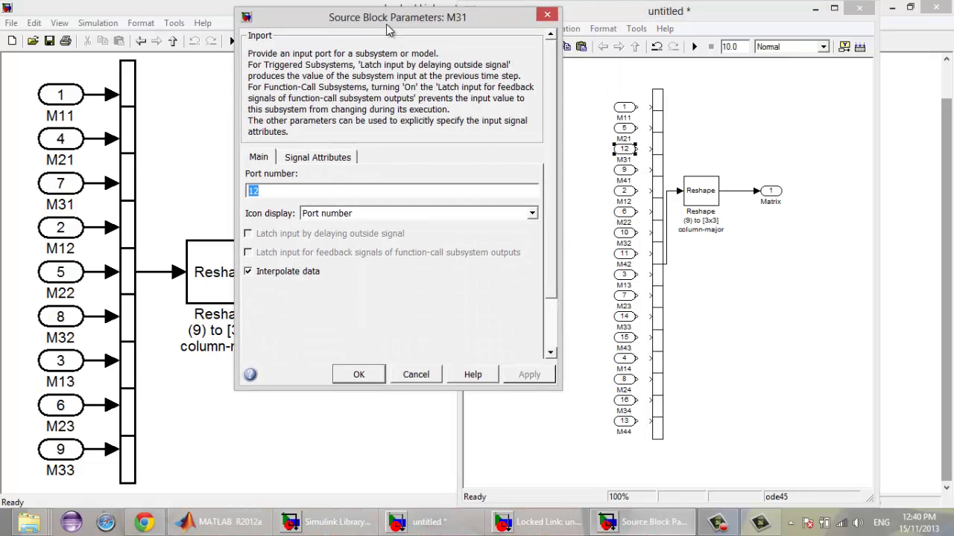
{"action": "key", "text": "Return"}
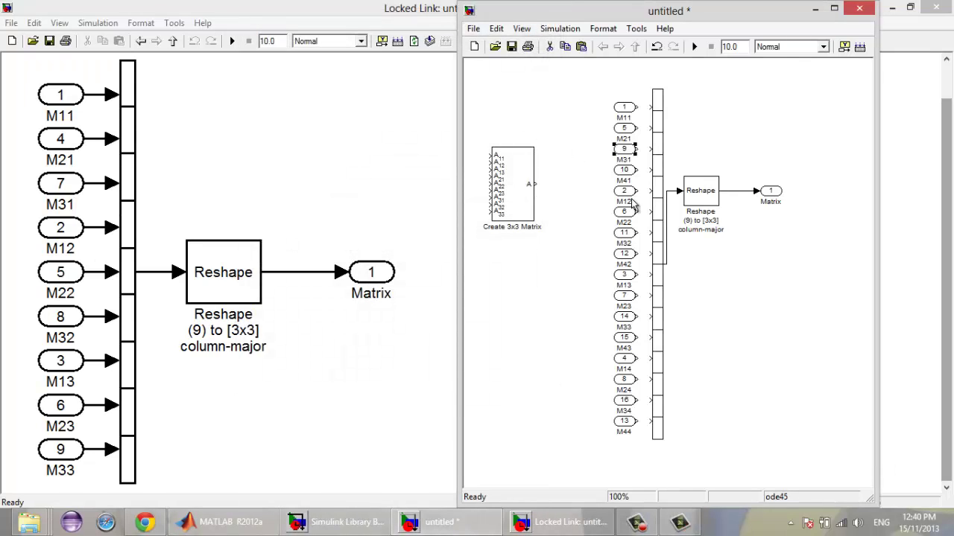
{"action": "double_click", "coordinate": [626, 233]}
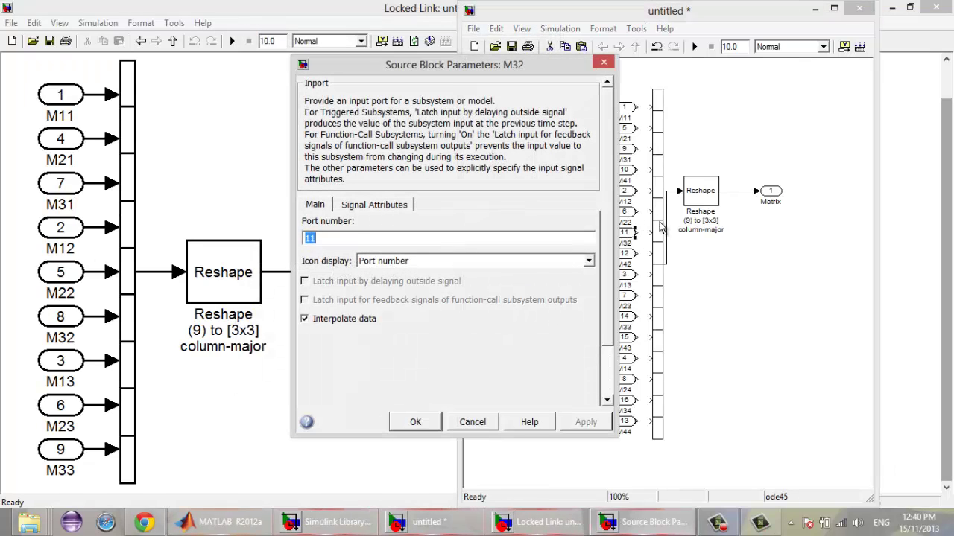
{"action": "type", "text": "10"}
{"action": "key", "text": "Return"}
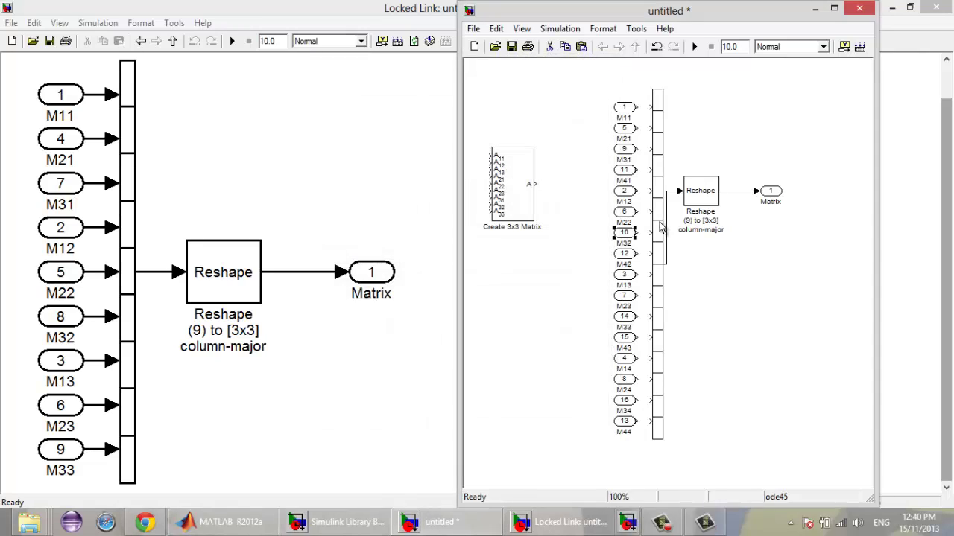
{"action": "double_click", "coordinate": [624, 317]}
{"action": "type", "text": "11"}
{"action": "key", "text": "Return"}
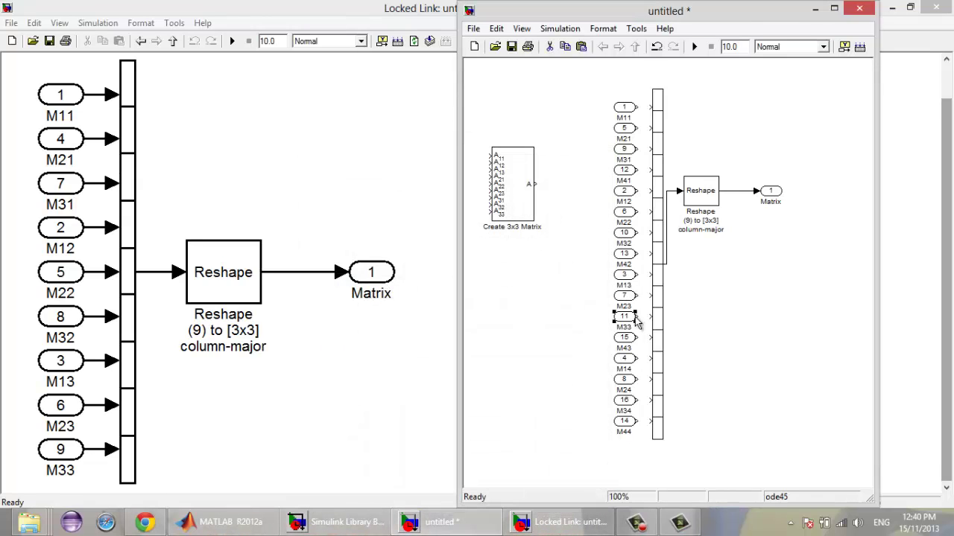
Set the port number of input M34 to 12 and check the port parameters of input M41
{"action": "double_click", "coordinate": [625, 401]}
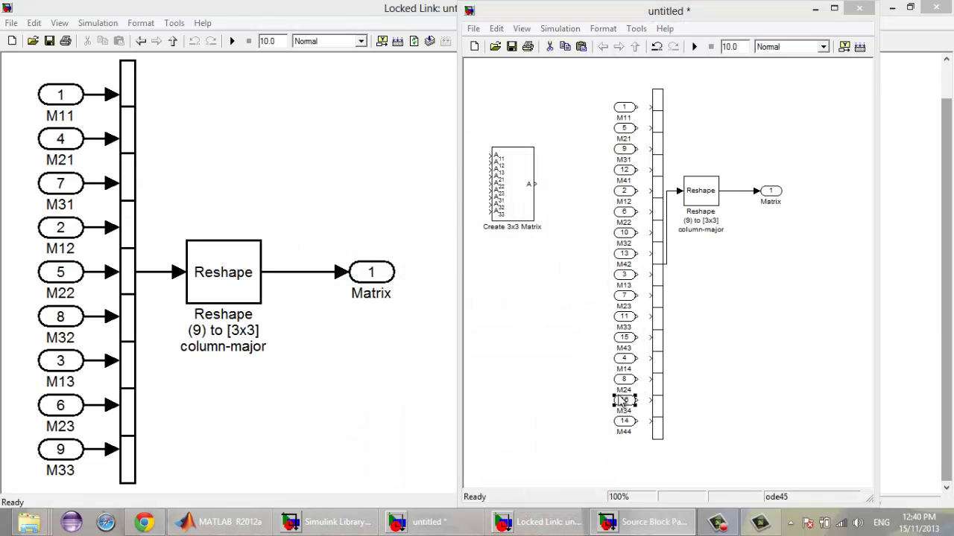
{"action": "type", "text": "12"}
{"action": "key", "text": "Return"}
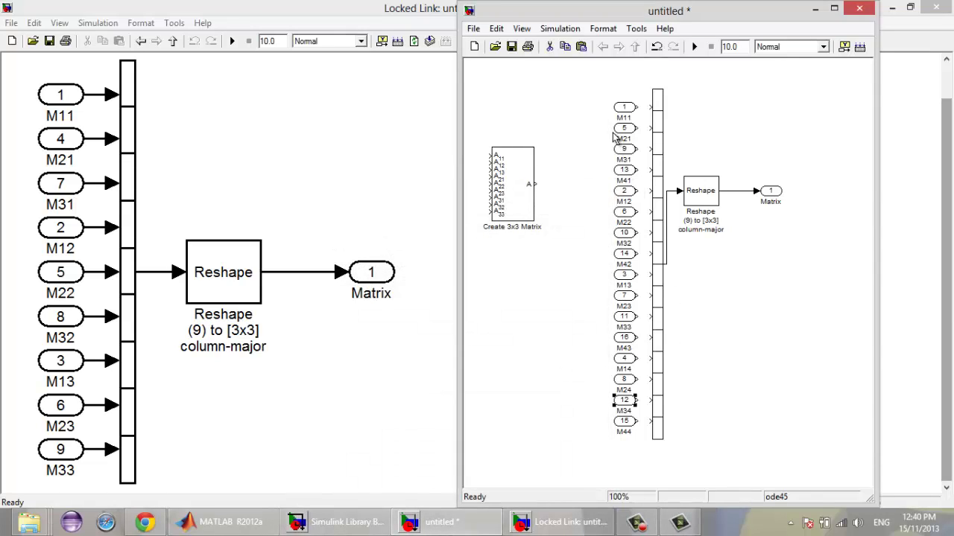
{"action": "double_click", "coordinate": [628, 177]}
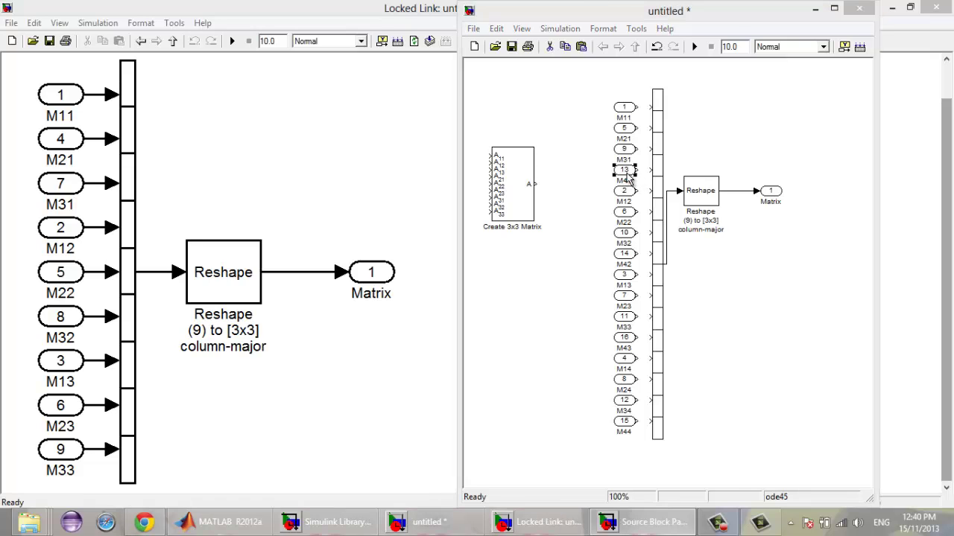
{"action": "left_click_drag", "start_coordinate": [495, 19], "coordinate": [445, 27]}
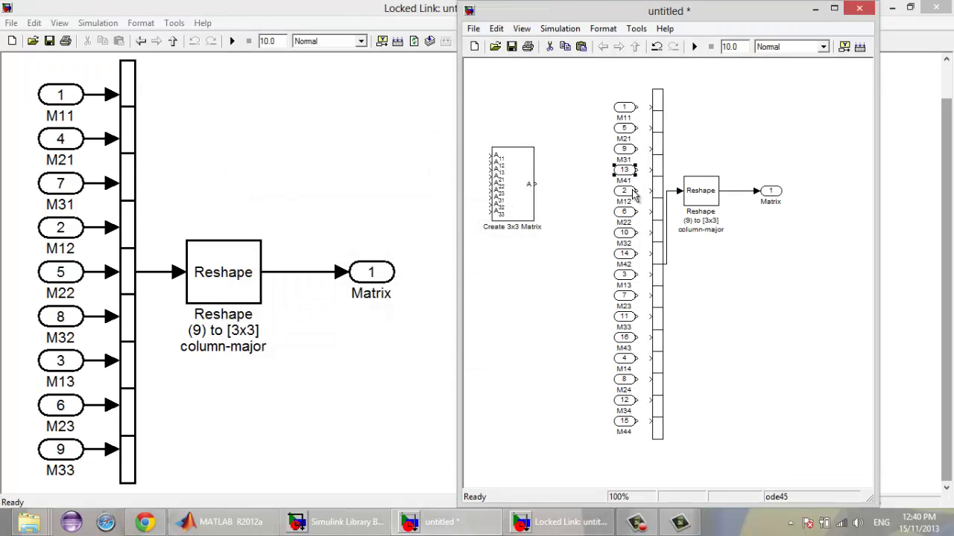
Set the port number of input M43 to 15
{"action": "left_click", "coordinate": [629, 255]}
{"action": "double_click", "coordinate": [626, 339]}
{"action": "type", "text": "15"}
{"action": "key", "text": "Return"}
{"action": "left_click", "coordinate": [629, 422]}
{"action": "left_click", "coordinate": [566, 380]}
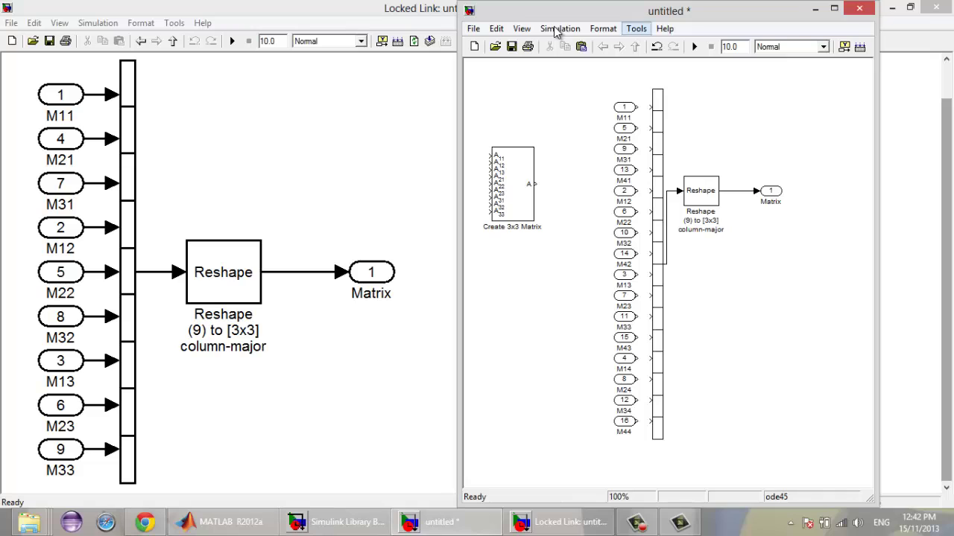
Wire the sixteen inputs to the concatenation block and set the Reshape block's output dimensions to [4,4]
{"action": "left_click_drag", "start_coordinate": [612, 86], "coordinate": [622, 445]}
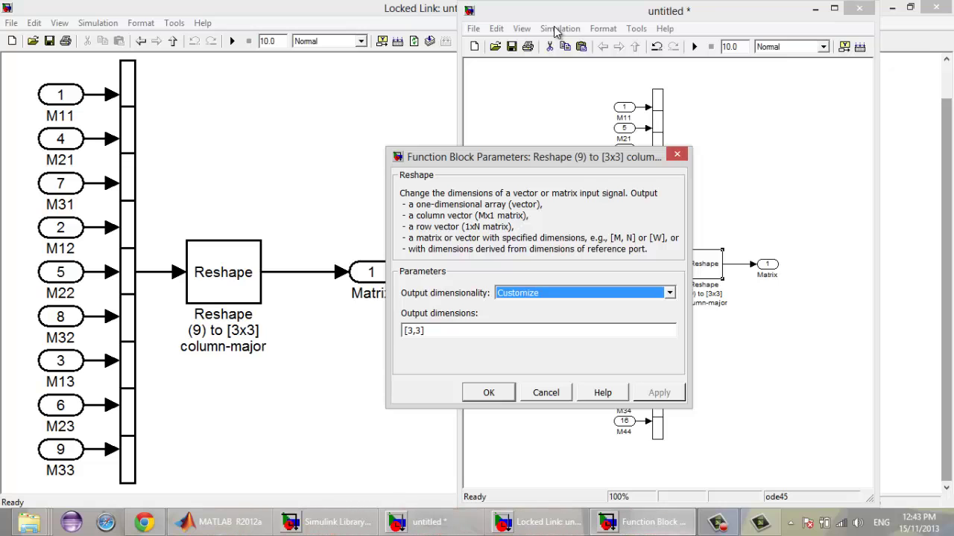
{"action": "key", "text": "Tab"}
{"action": "key", "text": "Right"}
{"action": "key", "text": "BackSpace"}
{"action": "type", "text": "4"}
{"action": "key", "text": "End"}
{"action": "key", "text": "Return"}
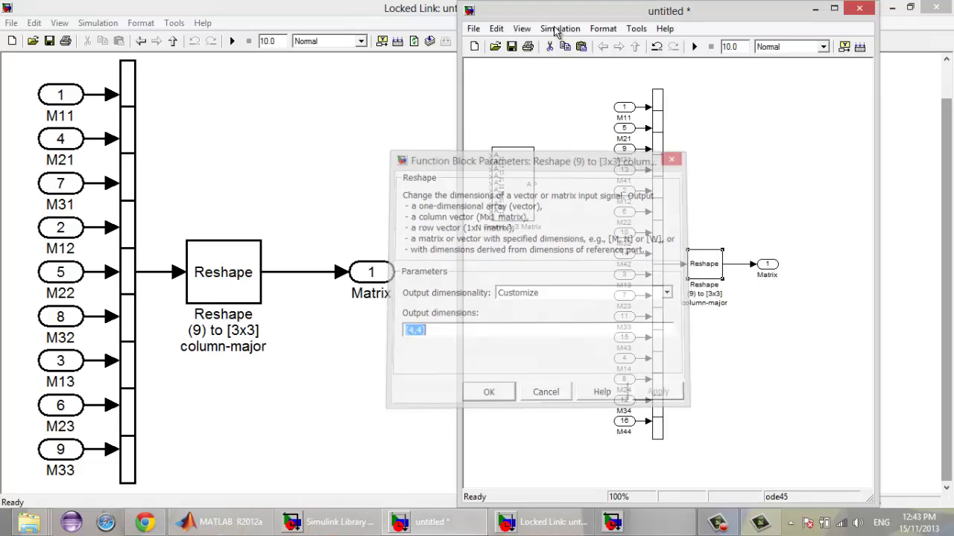
Rename the Reshape block to "Reshape (16) to [4x4] column-major"
{"action": "key", "text": "BackSpace"}
{"action": "type", "text": "16"}
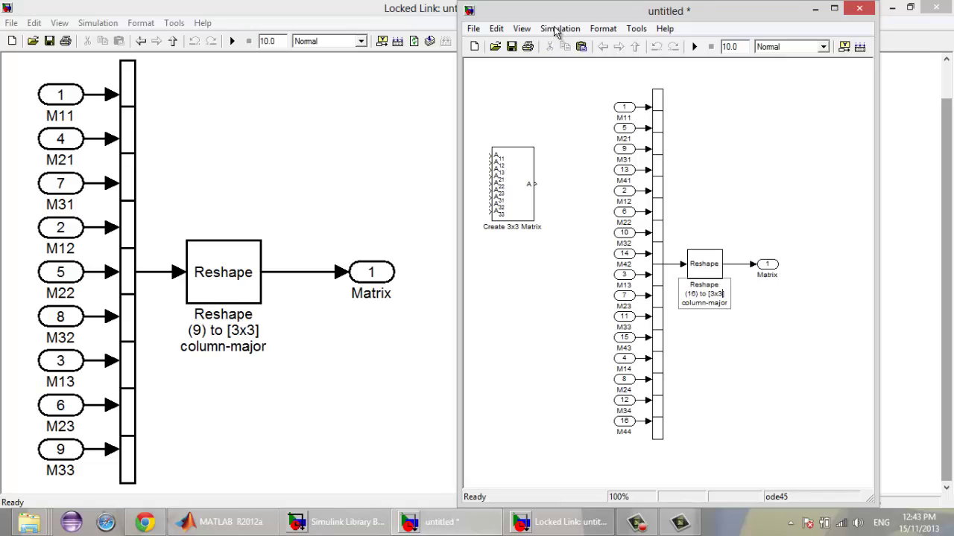
{"action": "key", "text": "BackSpace"}
{"action": "key", "text": "BackSpace"}
{"action": "key", "text": "BackSpace"}
{"action": "key", "text": "BackSpace"}
{"action": "type", "text": "4x4"}
{"action": "key", "text": "Escape"}
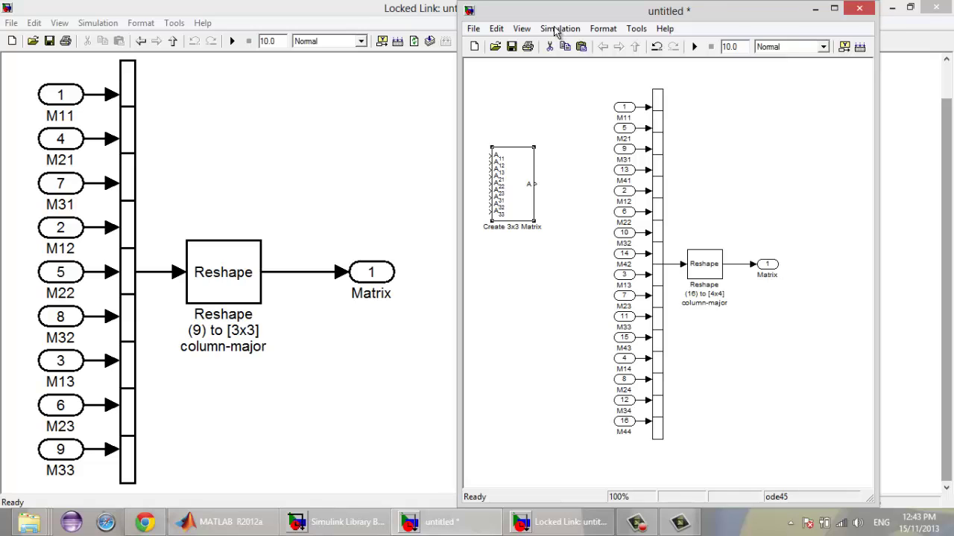
Delete the leftover Create 3x3 Matrix block and maximize the model window
{"action": "key", "text": "Delete"}
{"action": "left_click_drag", "start_coordinate": [555, 11], "coordinate": [352, 11]}
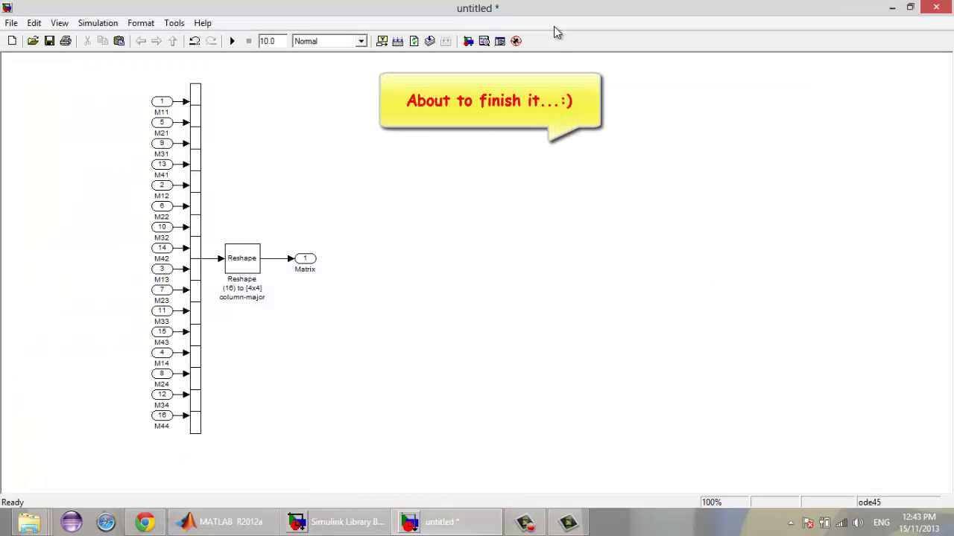
Run the simulation and examine the diagnostics for the Reshape block, closing the report when done
{"action": "key", "text": "ctrl+t"}
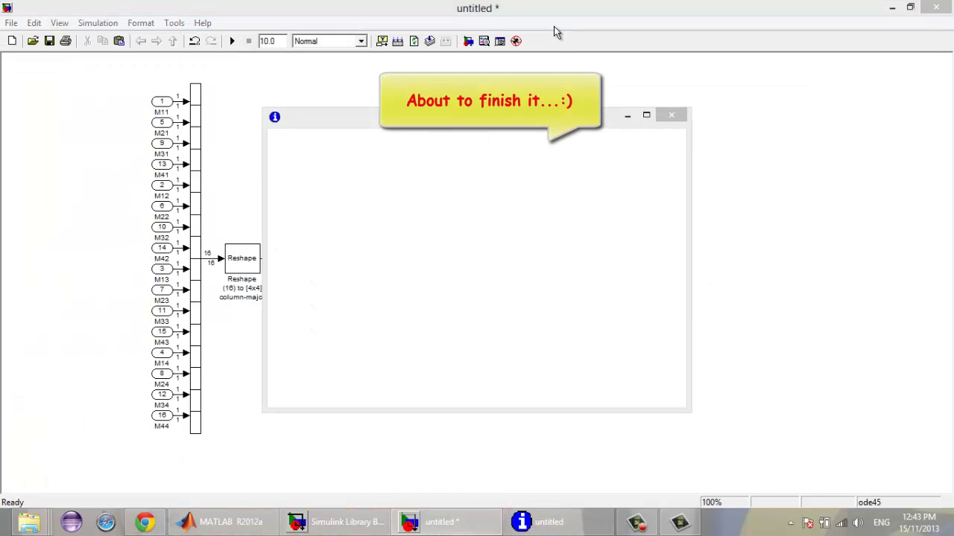
{"action": "left_click", "coordinate": [554, 27]}
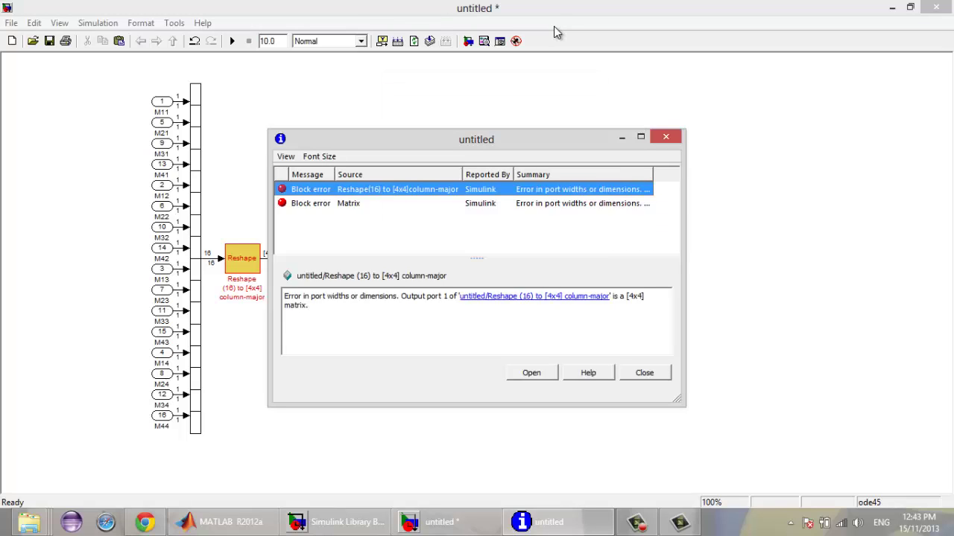
{"action": "left_click", "coordinate": [554, 26]}
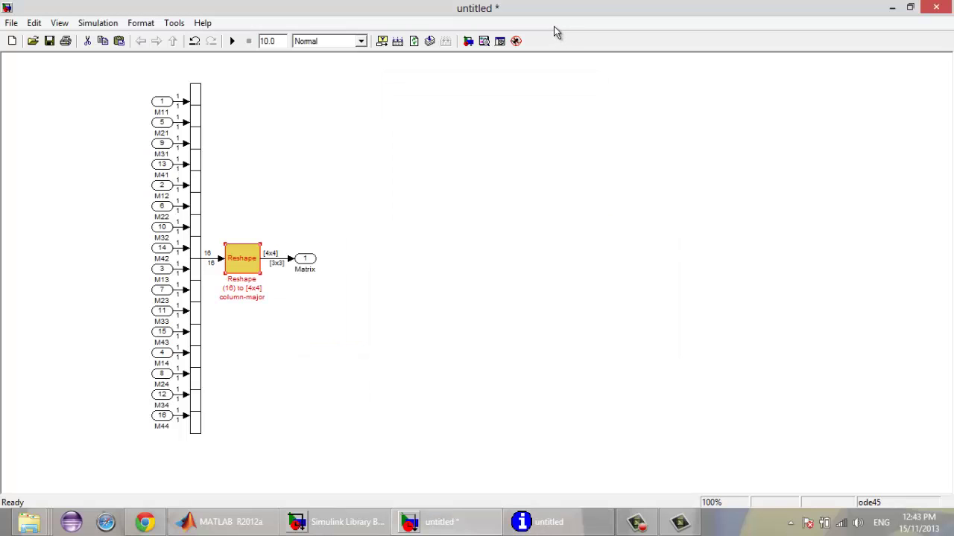
{"action": "key", "text": "alt+Tab"}
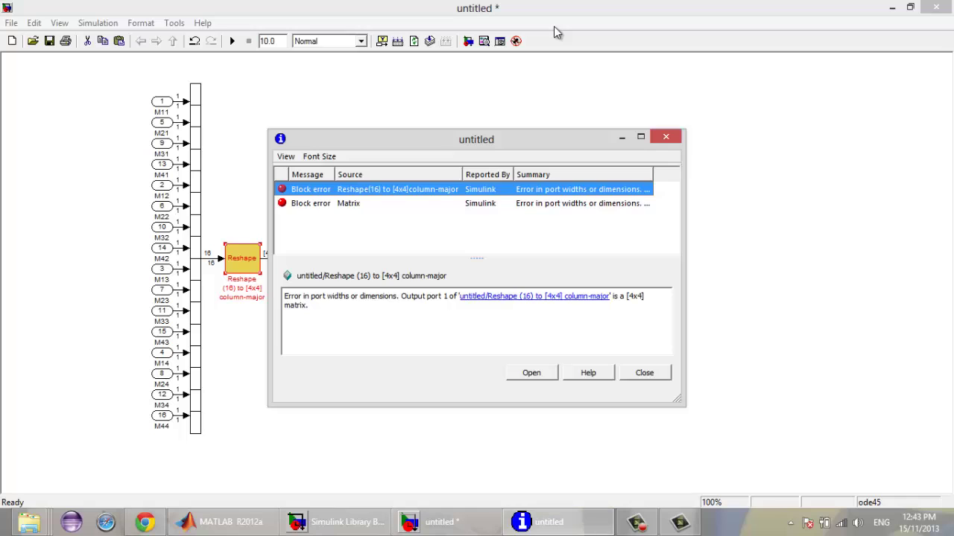
{"action": "key", "text": "alt+F4"}
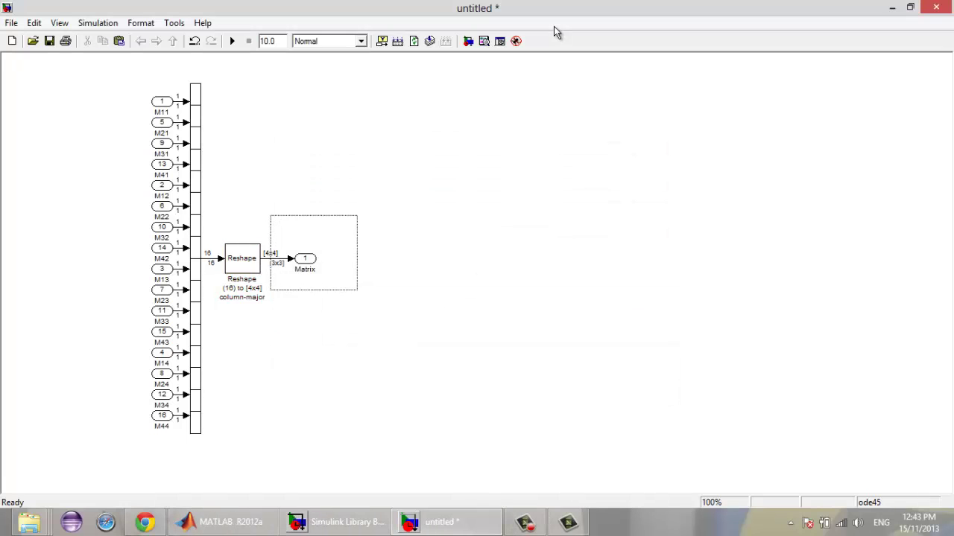
Replace the Matrix output port with a new Out1 block found by searching the block library for "out"
{"action": "key", "text": "Delete"}
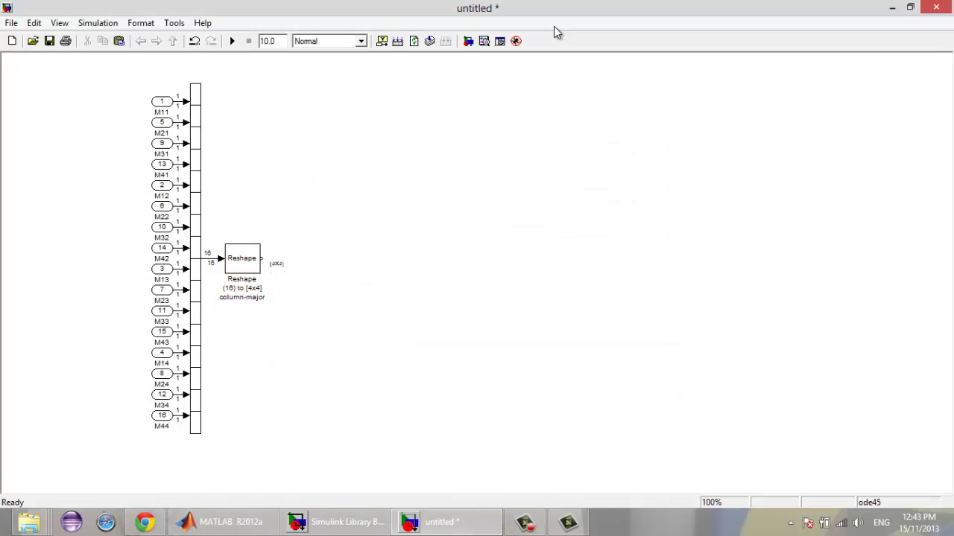
{"action": "key", "text": "alt+Tab"}
{"action": "type", "text": "ou"}
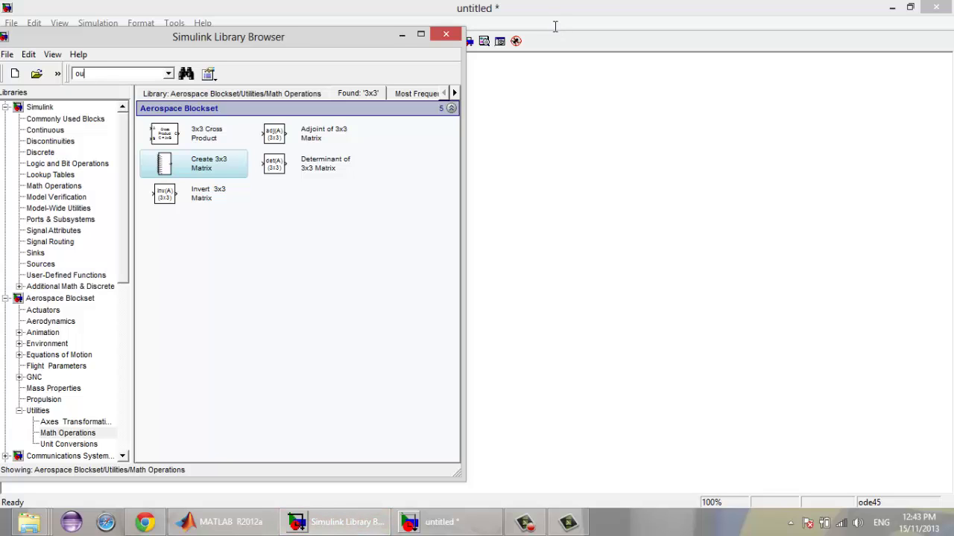
{"action": "key", "text": "Return"}
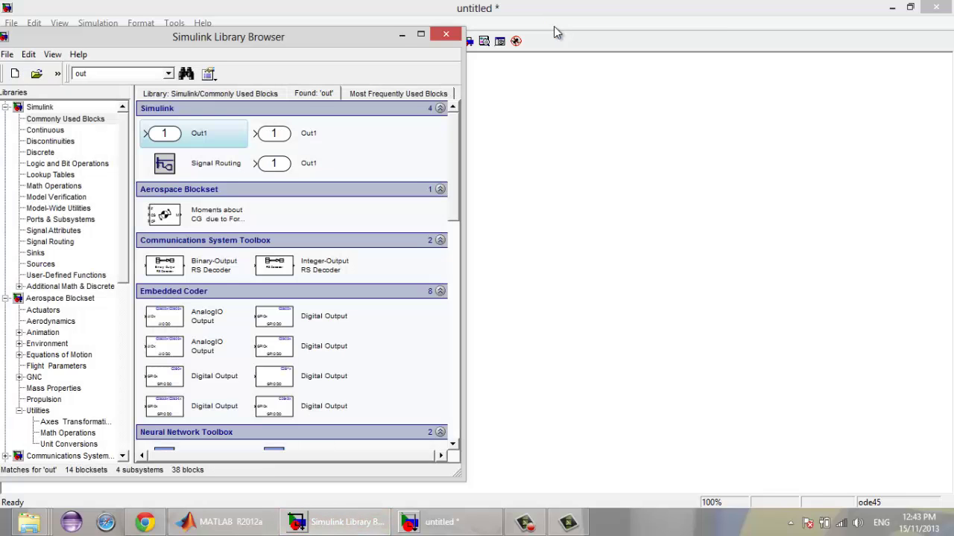
{"action": "key", "text": "ctrl+i"}
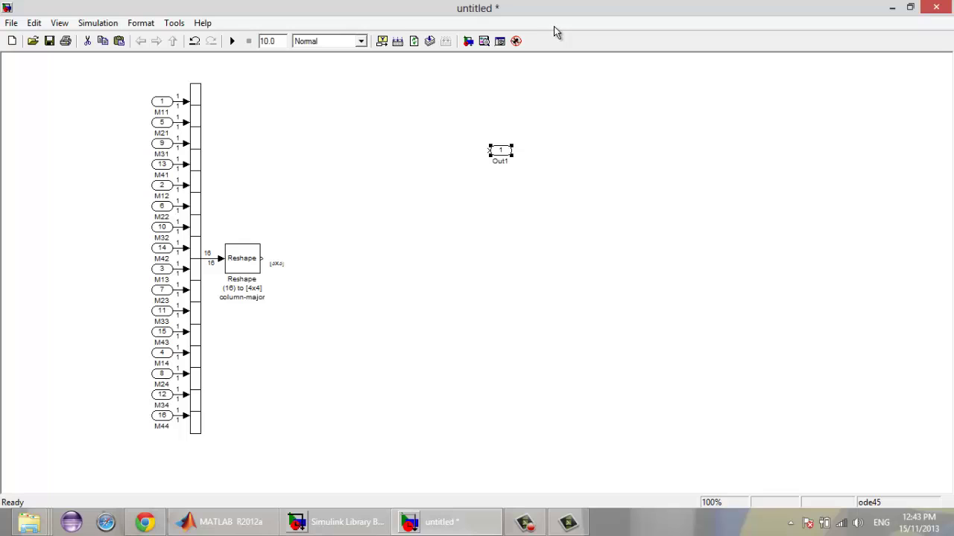
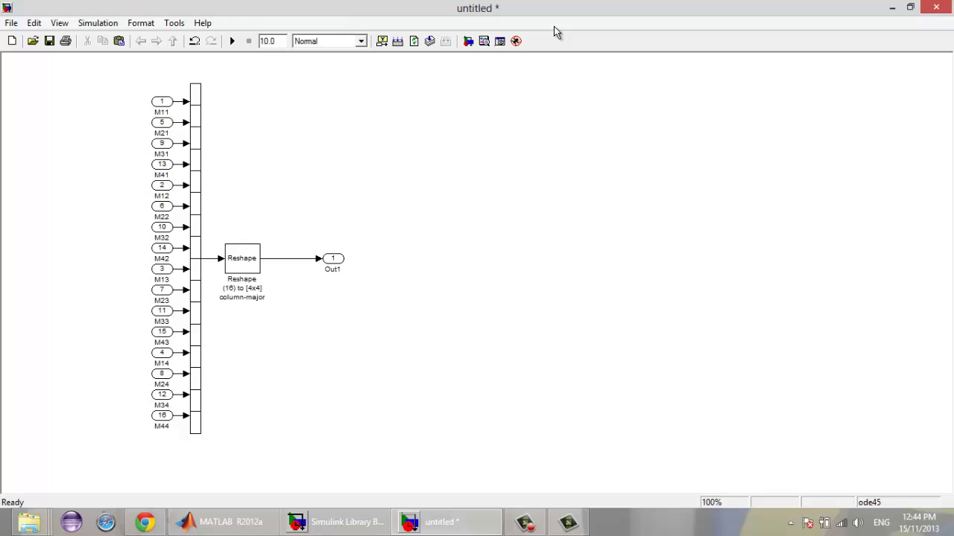
Group the whole model into a subsystem and enlarge the block until its input labels are readable
{"action": "left_click_drag", "start_coordinate": [379, 83], "coordinate": [110, 461]}
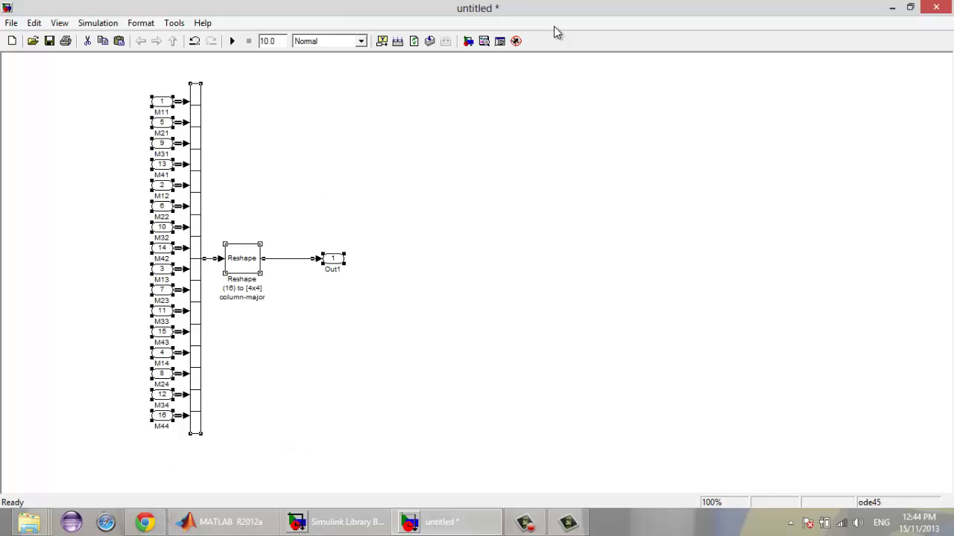
{"action": "right_click", "coordinate": [244, 257]}
{"action": "key", "text": "Return"}
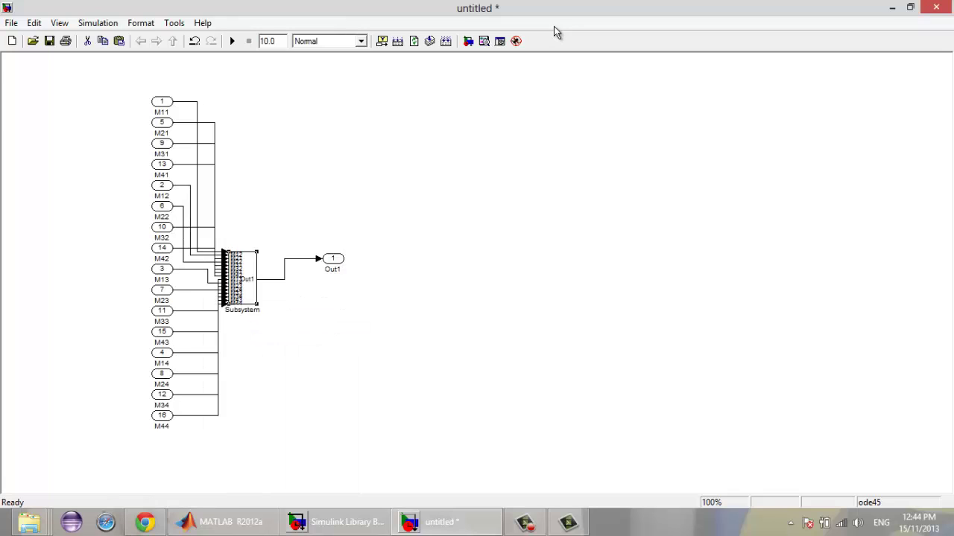
{"action": "left_click_drag", "start_coordinate": [257, 304], "coordinate": [270, 415]}
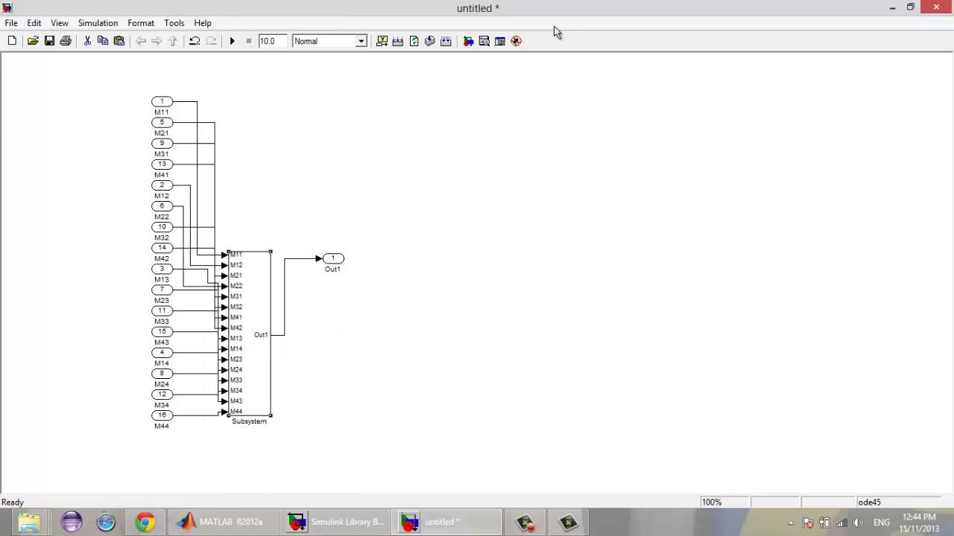
Delete the input ports, Out1 port and wires outside the subsystem, and reposition and enlarge the subsystem block
{"action": "left_click_drag", "start_coordinate": [203, 74], "coordinate": [115, 432]}
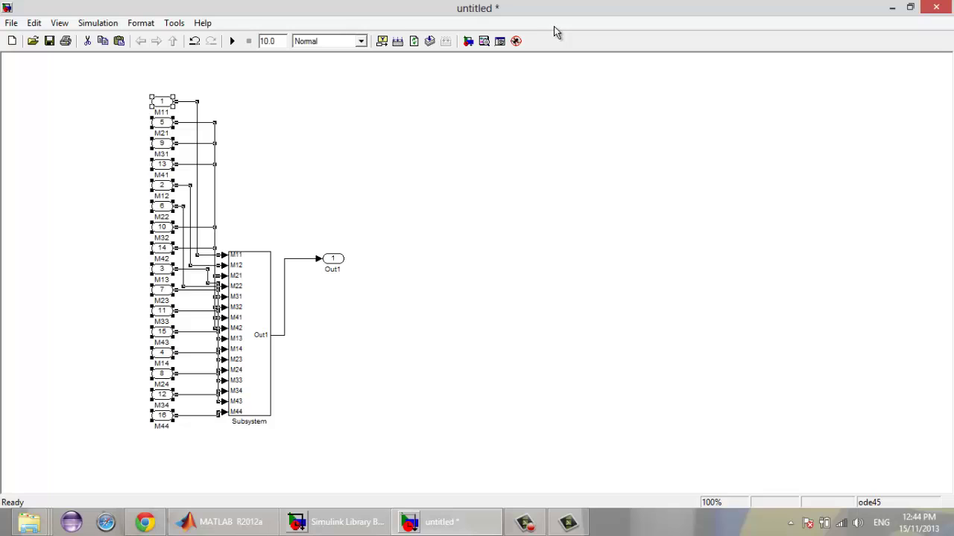
{"action": "key", "text": "Delete"}
{"action": "left_click_drag", "start_coordinate": [250, 334], "coordinate": [260, 246]}
{"action": "left_click", "coordinate": [334, 259]}
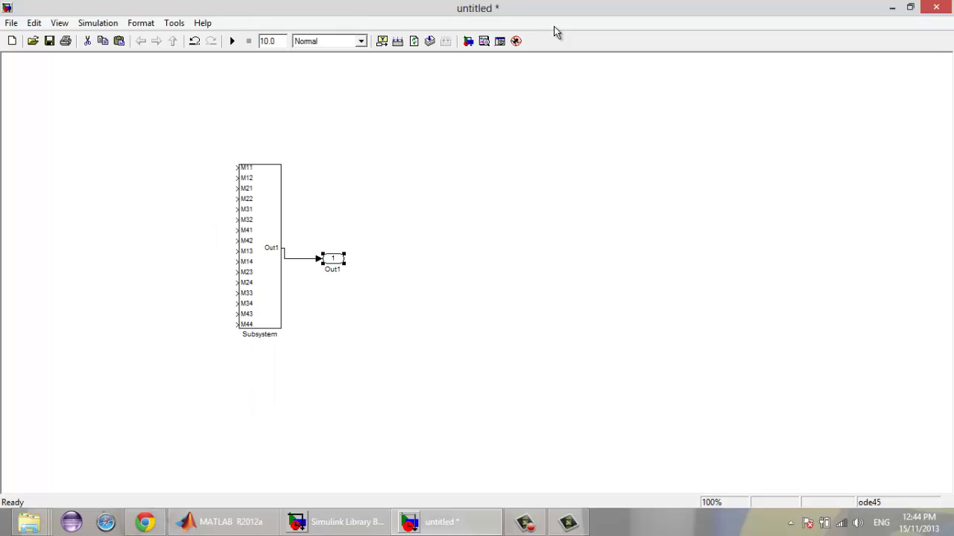
{"action": "key", "text": "Delete"}
{"action": "left_click", "coordinate": [302, 258]}
{"action": "key", "text": "Delete"}
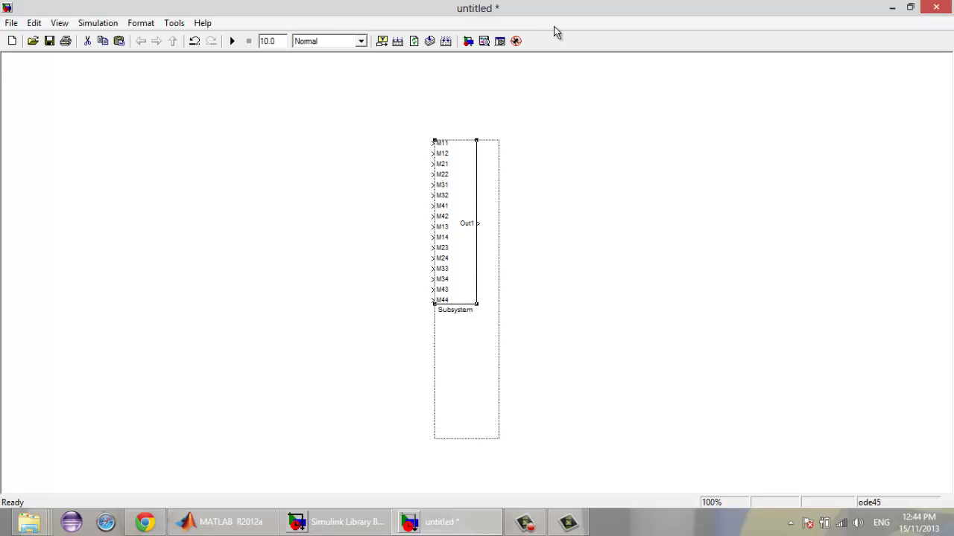
{"action": "left_click_drag", "start_coordinate": [467, 297], "coordinate": [446, 265]}
Add a Display block from the library and connect the subsystem's Out1 output to it
{"action": "left_click", "coordinate": [336, 522]}
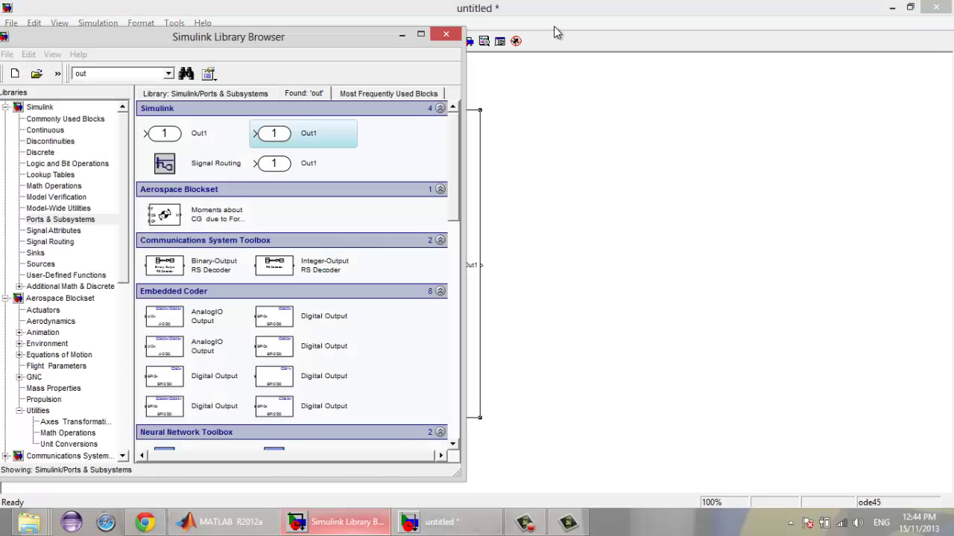
{"action": "double_click", "coordinate": [82, 74]}
{"action": "type", "text": "display"}
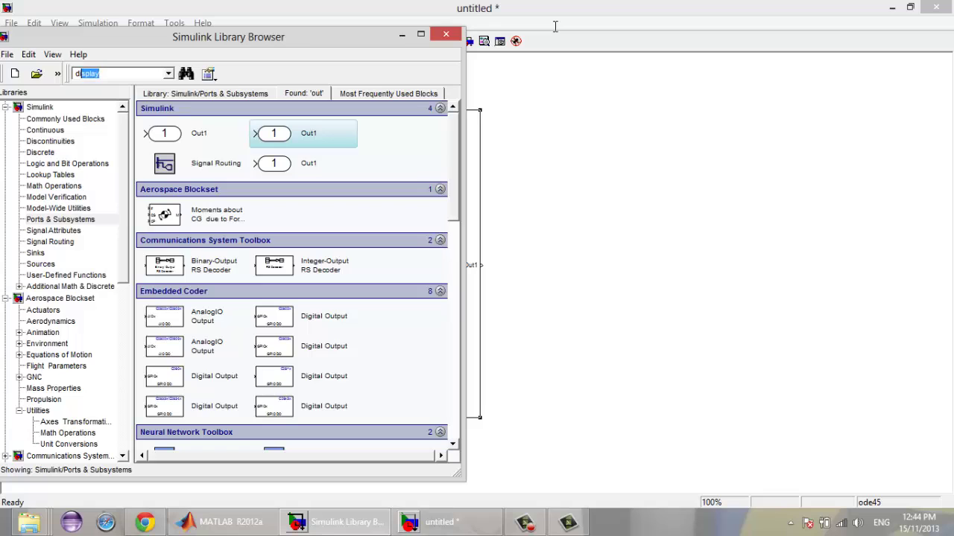
{"action": "key", "text": "Return"}
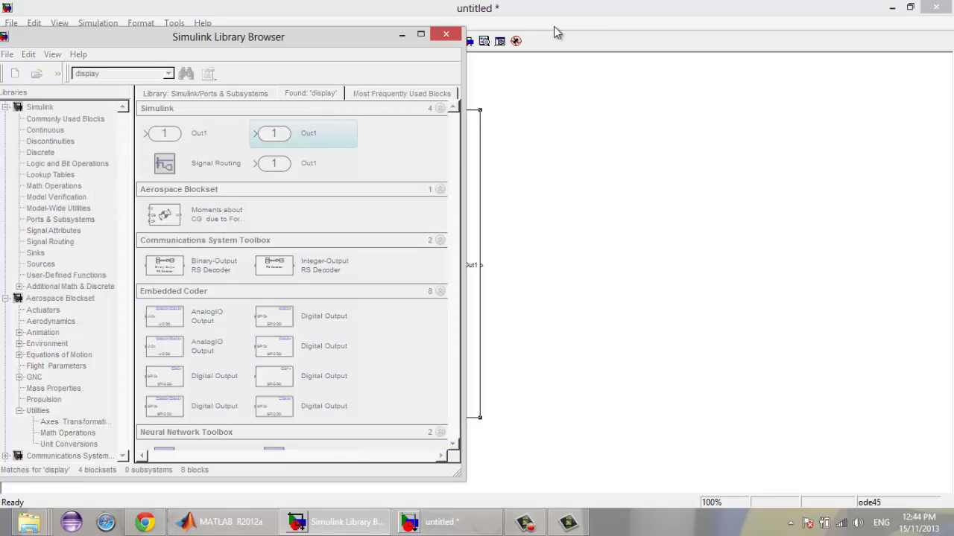
{"action": "mouse_move", "coordinate": [166, 132]}
{"action": "left_mouse_down"}
{"action": "mouse_move", "coordinate": [532, 153]}
{"action": "mouse_move", "coordinate": [623, 241]}
{"action": "mouse_move", "coordinate": [609, 265]}
{"action": "left_mouse_up"}
{"action": "left_click", "coordinate": [446, 266]}
{"action": "left_click", "coordinate": [623, 240], "text": "ctrl"}
{"action": "left_click", "coordinate": [589, 313]}
{"action": "left_click", "coordinate": [596, 328]}
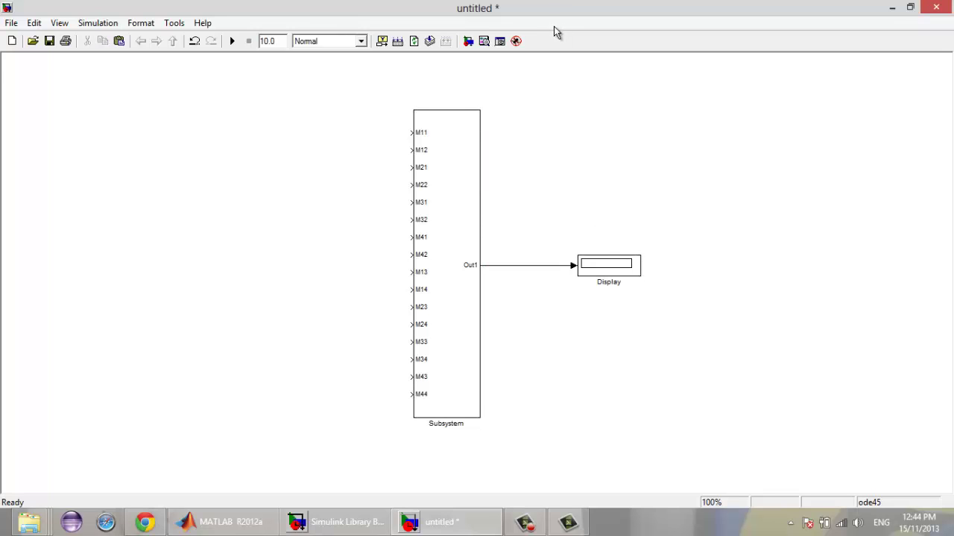
Search the block library for "constant"
{"action": "left_click", "coordinate": [335, 522]}
{"action": "double_click", "coordinate": [88, 74]}
{"action": "type", "text": "c"}
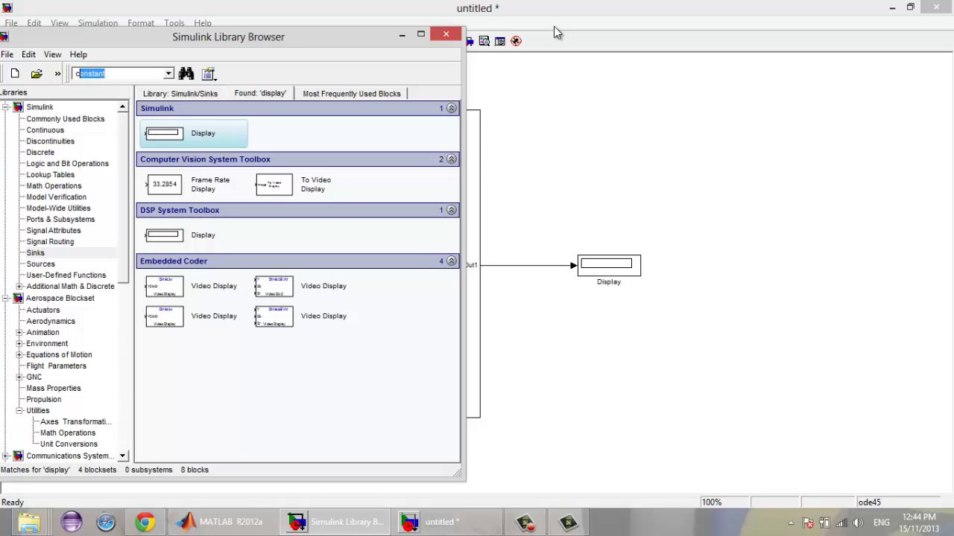
{"action": "type", "text": "onstnt"}
{"action": "key", "text": "Return"}
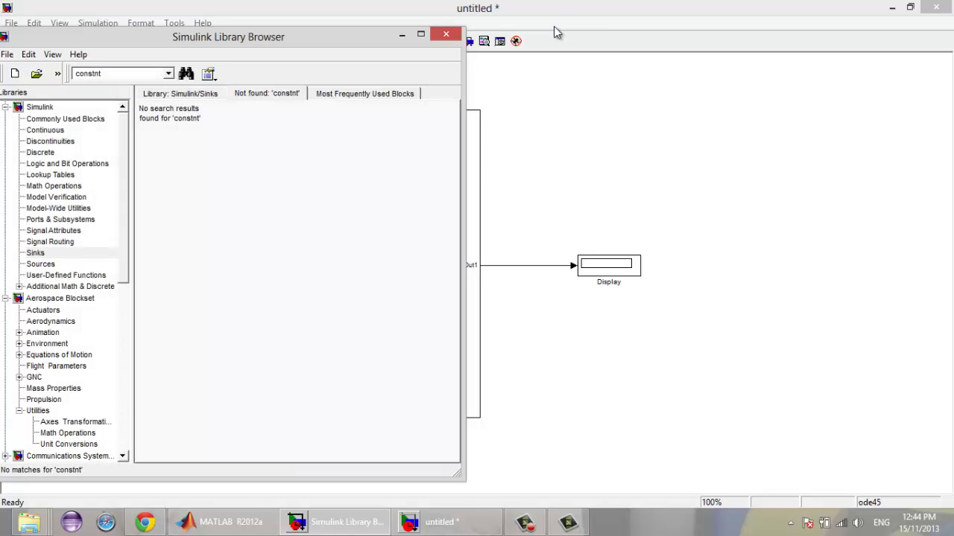
{"action": "double_click", "coordinate": [88, 74]}
{"action": "left_click", "coordinate": [93, 74]}
{"action": "key", "text": "BackSpace"}
{"action": "type", "text": "a"}
{"action": "key", "text": "Return"}
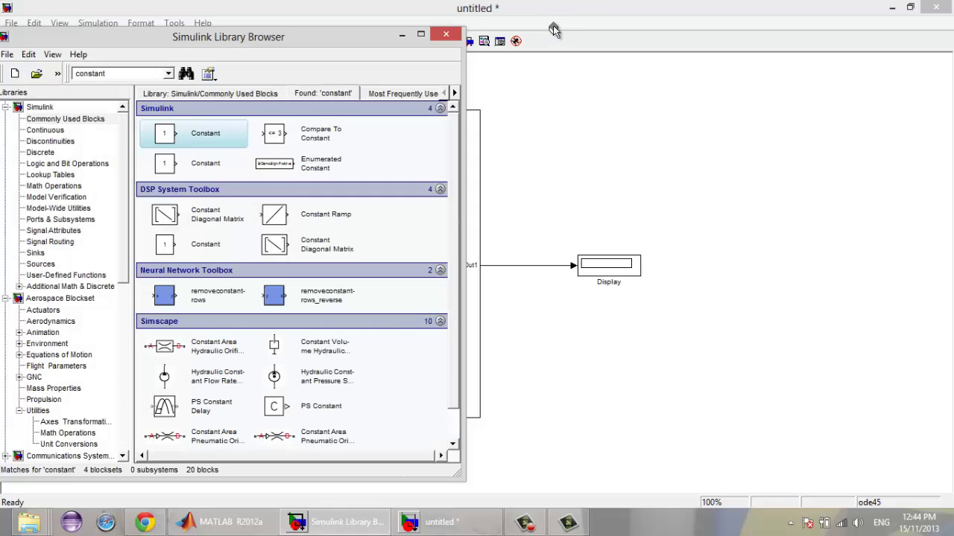
Add a Constant block beside the subsystem's M11 input and remove its name label
{"action": "left_click", "coordinate": [553, 33]}
{"action": "key", "text": "ctrl+v"}
{"action": "left_click_drag", "start_coordinate": [524, 147], "coordinate": [394, 134]}
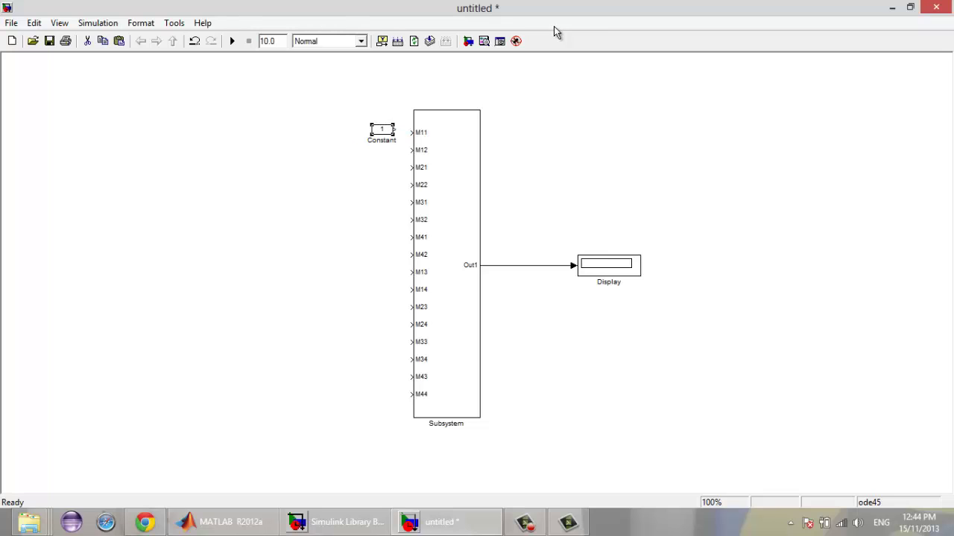
{"action": "left_click", "coordinate": [381, 140]}
{"action": "left_click", "coordinate": [372, 160]}
{"action": "left_click", "coordinate": [386, 140]}
{"action": "key", "text": "ctrl+a"}
{"action": "key", "text": "BackSpace"}
Duplicate the Constant block so that one sits beside each subsystem input from M11 down to M14
{"action": "left_click_drag", "start_coordinate": [382, 130], "coordinate": [385, 202]}
{"action": "left_click_drag", "start_coordinate": [358, 99], "coordinate": [385, 220]}
{"action": "left_click", "coordinate": [375, 236]}
{"action": "key", "text": "ctrl+v"}
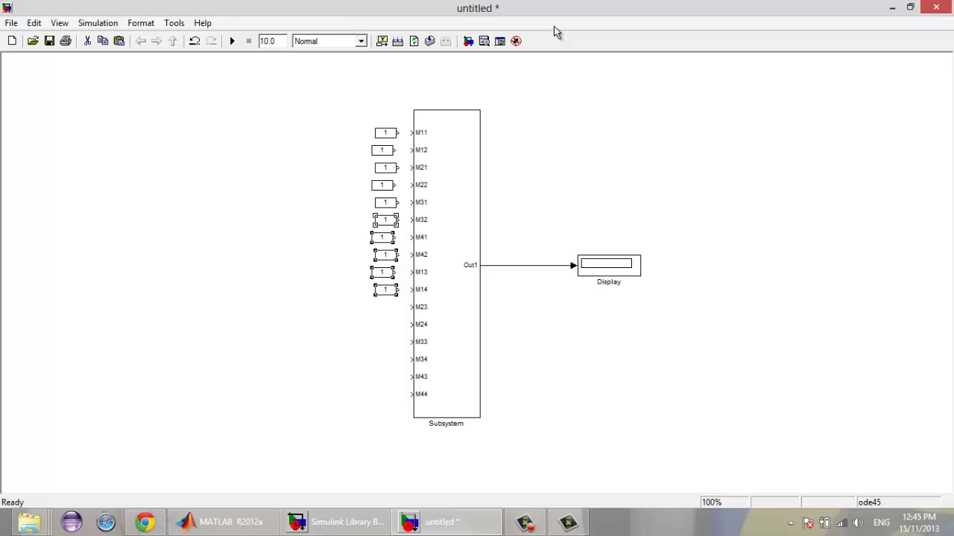
Copy the group of Constant blocks beside the remaining subsystem inputs, from M23 down to M44
{"action": "left_click", "coordinate": [378, 326]}
{"action": "left_click_drag", "start_coordinate": [340, 151], "coordinate": [389, 304]}
{"action": "key", "text": "ctrl+c"}
{"action": "left_click", "coordinate": [355, 331]}
{"action": "key", "text": "ctrl+v"}
{"action": "left_click_drag", "start_coordinate": [364, 336], "coordinate": [385, 308]}
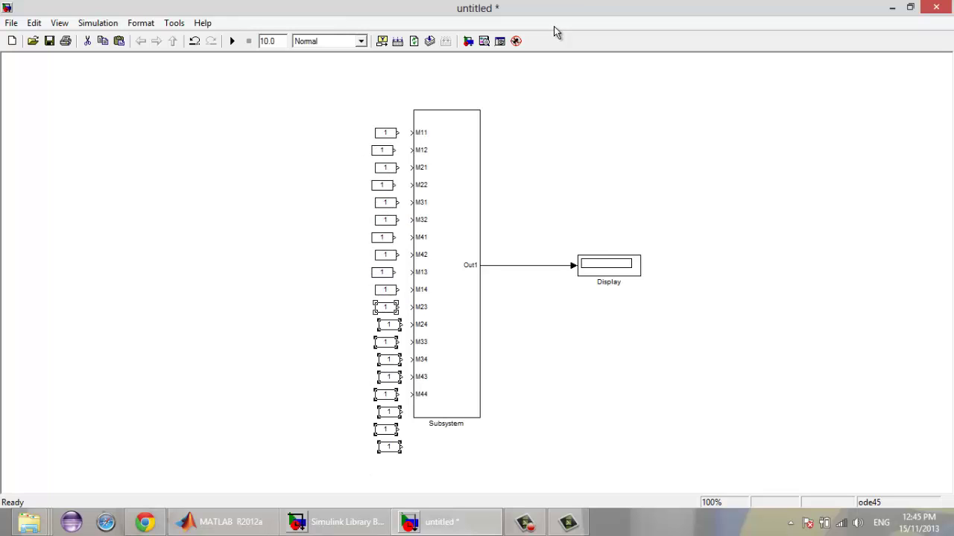
Delete the surplus Constant blocks below M44 and connect all the remaining Constants to the subsystem's inputs
{"action": "left_click", "coordinate": [348, 353]}
{"action": "left_click_drag", "start_coordinate": [355, 412], "coordinate": [410, 474]}
{"action": "key", "text": "Delete"}
{"action": "left_click_drag", "start_coordinate": [373, 413], "coordinate": [403, 86]}
{"action": "left_click", "coordinate": [446, 261], "text": "ctrl"}
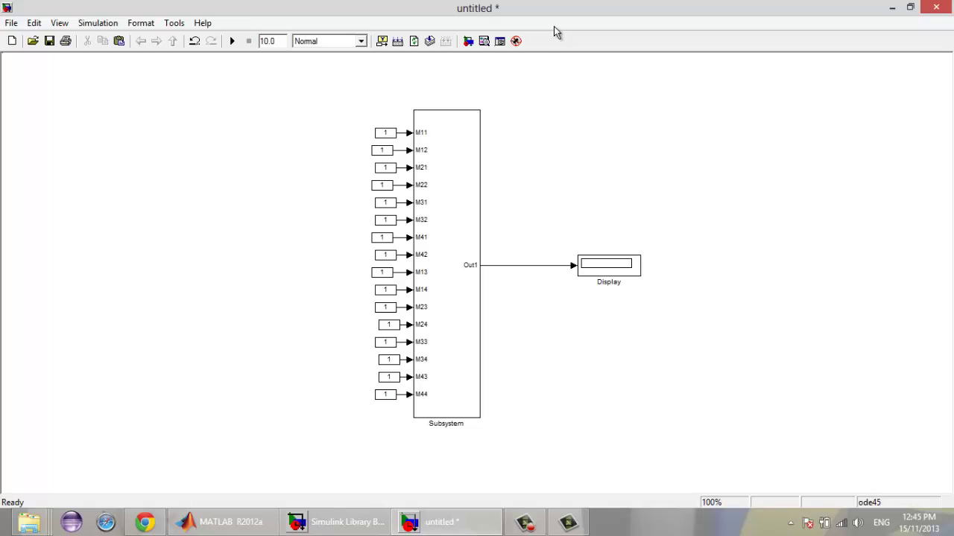
Keep the M11 Constant's value at 1 and set the M12 Constant's value to 2
{"action": "double_click", "coordinate": [385, 132]}
{"action": "key", "text": "Return"}
{"action": "double_click", "coordinate": [382, 150]}
{"action": "type", "text": "2"}
{"action": "key", "text": "Return"}
{"action": "key", "text": "Return"}
Set the Constant value feeding M21 to 3 and the one feeding M22 to 4
{"action": "double_click", "coordinate": [385, 167]}
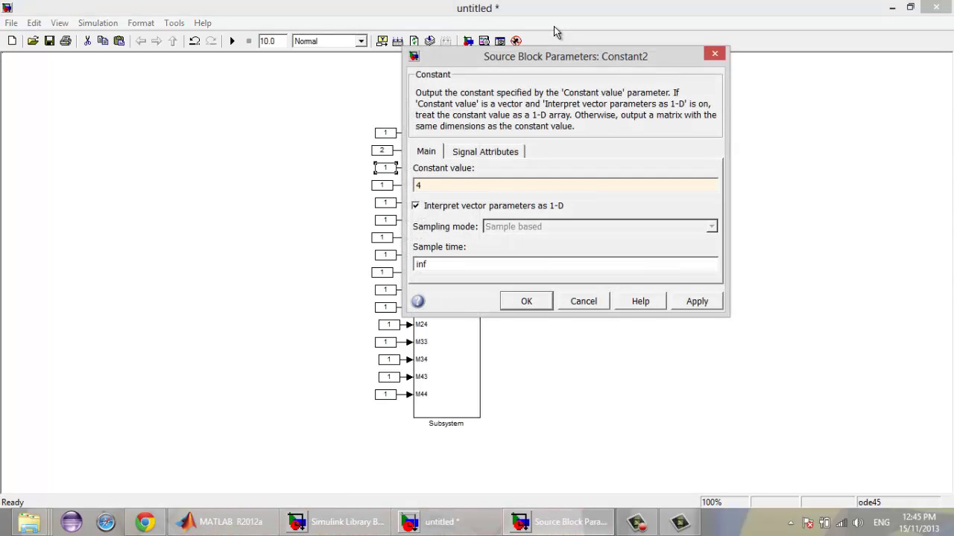
{"action": "key", "text": "Return"}
{"action": "key", "text": "Tab"}
{"action": "key", "text": "Return"}
{"action": "type", "text": "4"}
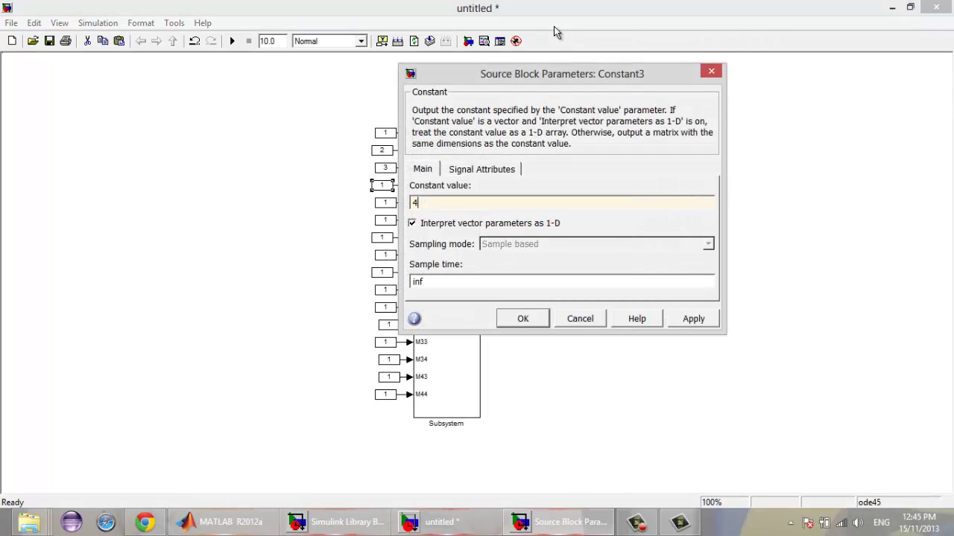
{"action": "key", "text": "Return"}
Set the Constant value feeding M31 to 5 and the one feeding M32 to 6
{"action": "key", "text": "Tab"}
{"action": "key", "text": "Return"}
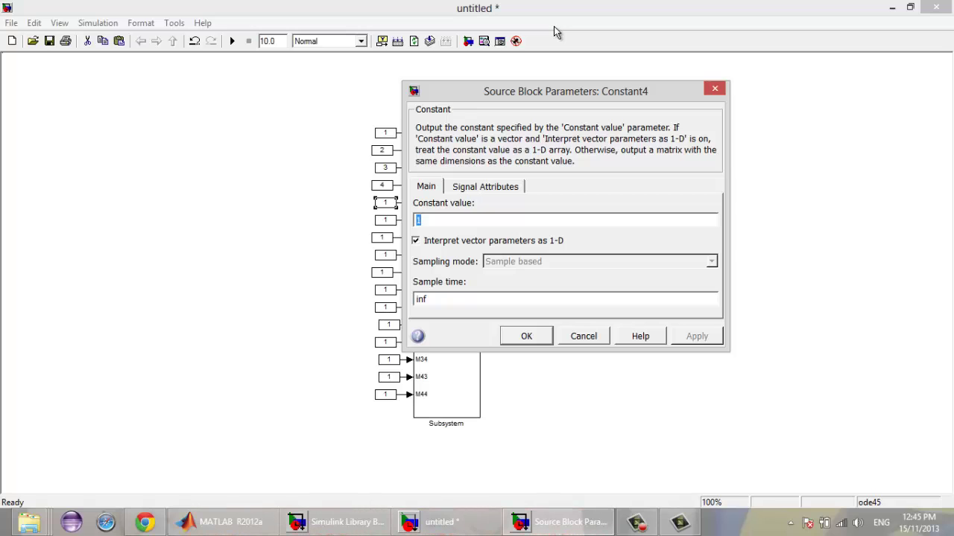
{"action": "type", "text": "5"}
{"action": "key", "text": "Return"}
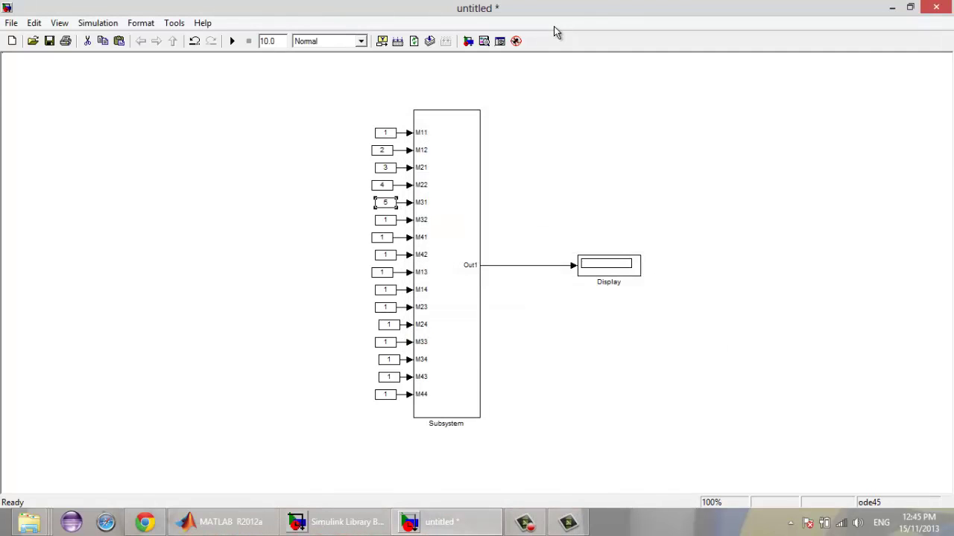
{"action": "key", "text": "Return"}
{"action": "type", "text": "6"}
{"action": "key", "text": "Return"}
Set the Constant value feeding M41 to 7 and the one feeding M42 to 8
{"action": "key", "text": "Return"}
{"action": "type", "text": "7"}
{"action": "key", "text": "Return"}
{"action": "key", "text": "Tab"}
{"action": "key", "text": "Return"}
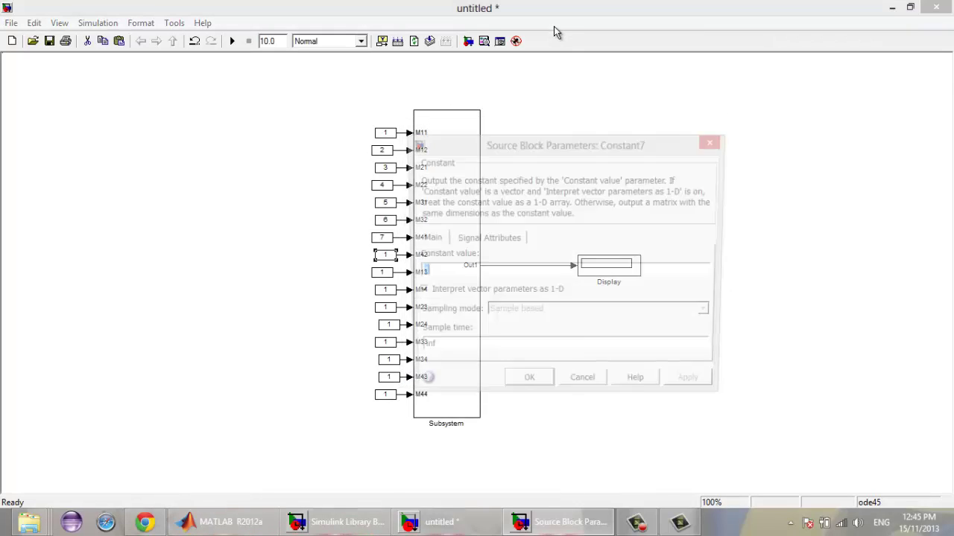
{"action": "type", "text": "8"}
{"action": "key", "text": "Return"}
Set the Constant value feeding M13 to 9 and the one feeding M14 to 10
{"action": "key", "text": "Tab"}
{"action": "key", "text": "Return"}
{"action": "type", "text": "9"}
{"action": "key", "text": "Return"}
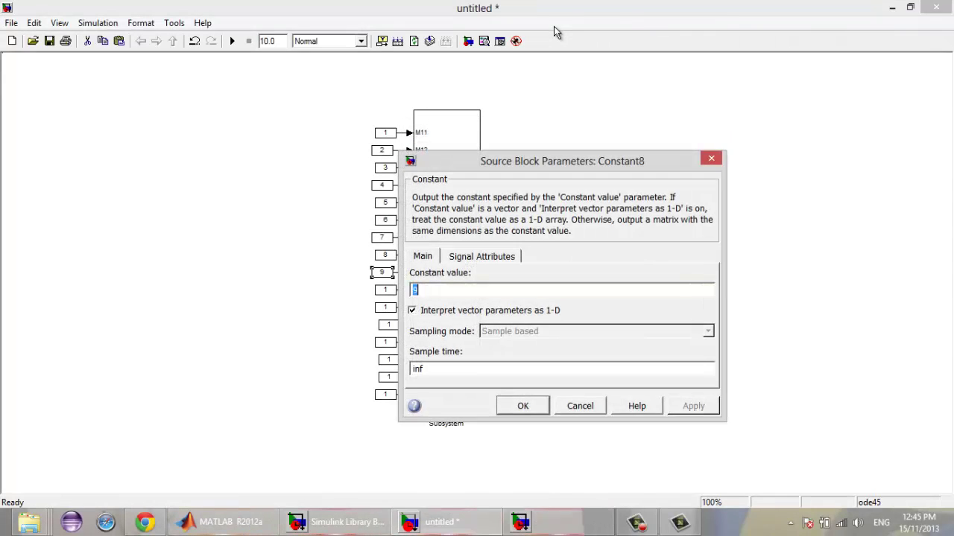
{"action": "key", "text": "Return"}
{"action": "type", "text": "10"}
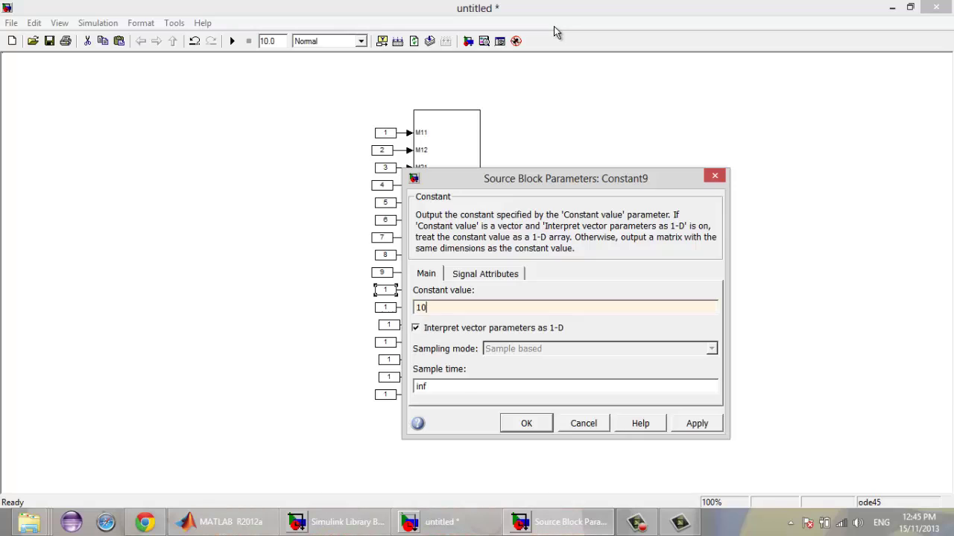
{"action": "key", "text": "Return"}
Set the Constant value feeding M23 to 11 and the one feeding M24 to 12
{"action": "key", "text": "Tab"}
{"action": "key", "text": "Return"}
{"action": "type", "text": "11"}
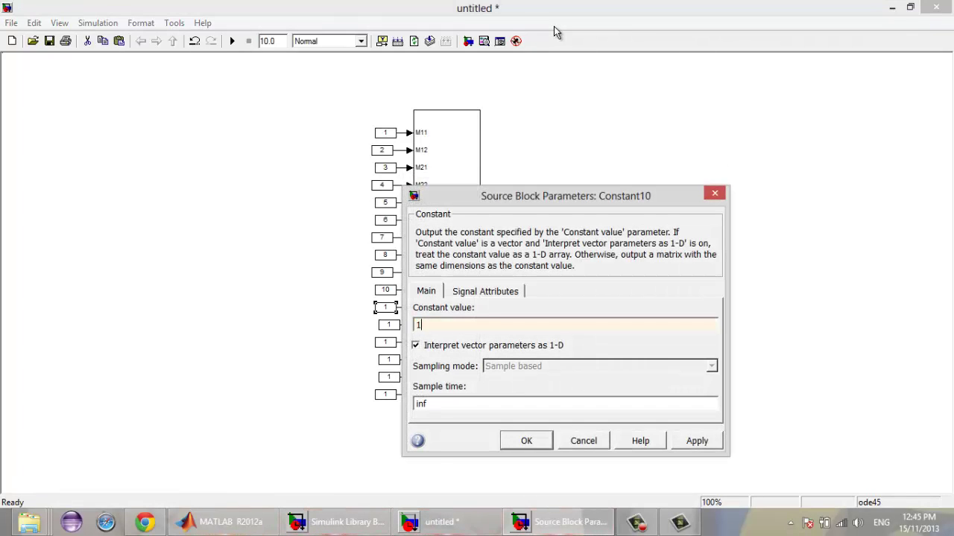
{"action": "key", "text": "Return"}
{"action": "key", "text": "Tab"}
{"action": "key", "text": "Return"}
{"action": "type", "text": "12"}
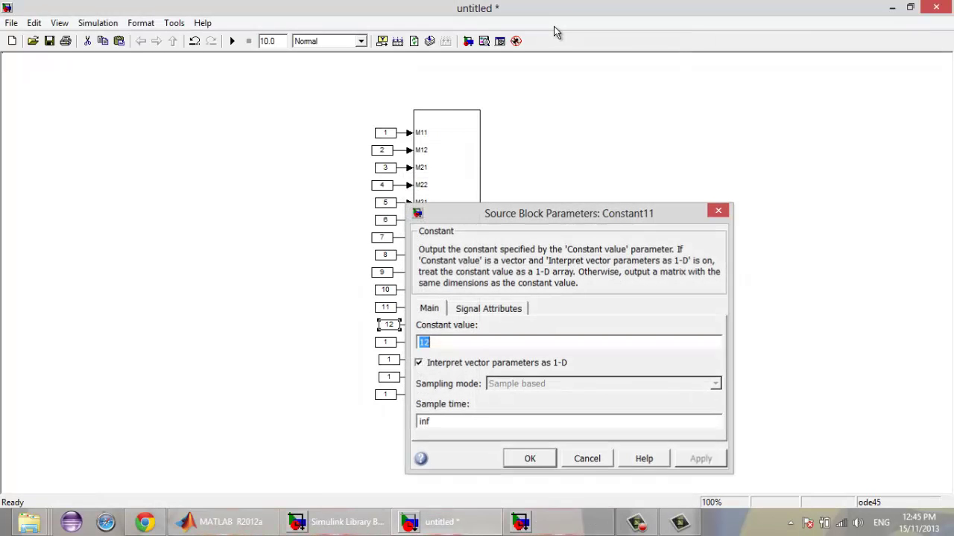
{"action": "key", "text": "Return"}
Set the Constant value feeding M33 to 13 and the one feeding M34 to 14
{"action": "key", "text": "Tab"}
{"action": "key", "text": "Return"}
{"action": "type", "text": "13"}
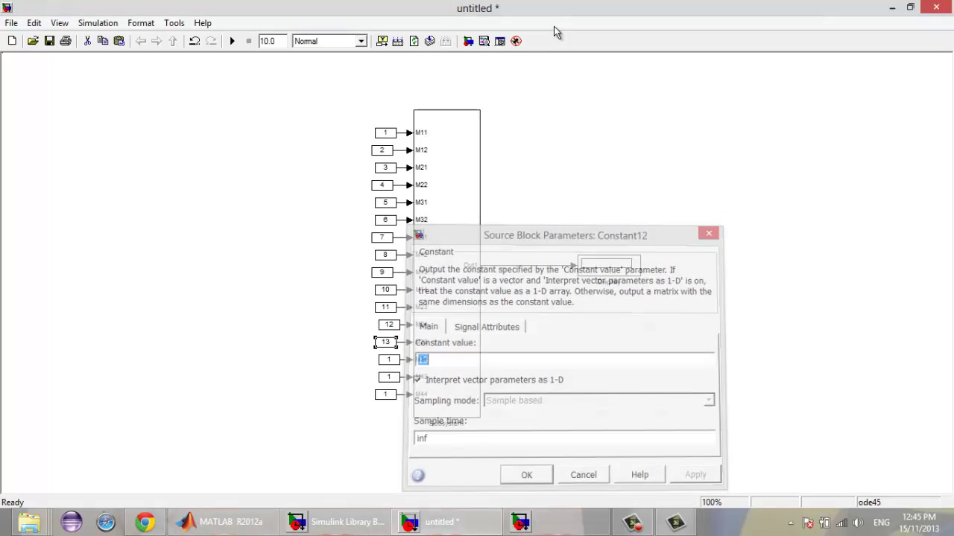
{"action": "key", "text": "Return"}
{"action": "key", "text": "Tab"}
{"action": "key", "text": "Return"}
{"action": "type", "text": "14"}
{"action": "key", "text": "Return"}
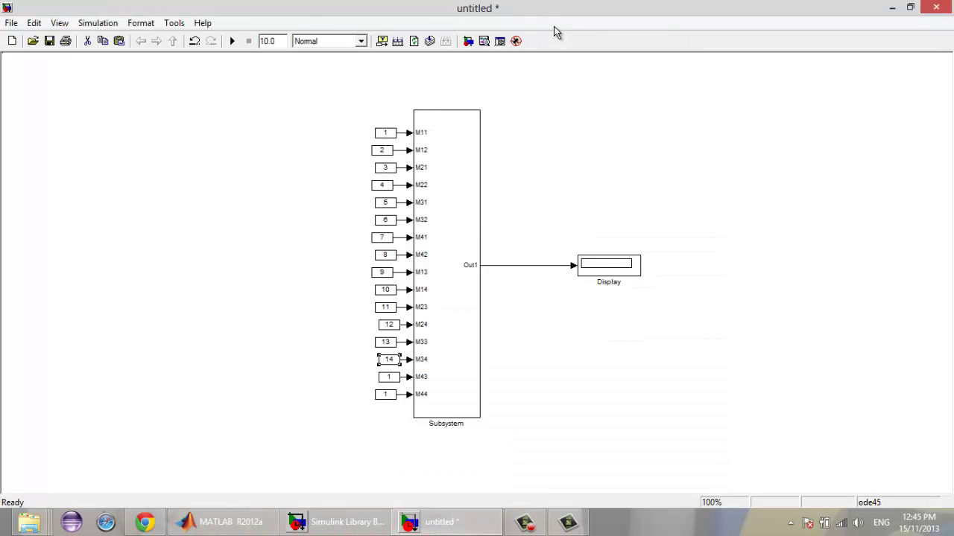
Set the Constant value feeding M43 to 15 and the one feeding M44 to 16
{"action": "key", "text": "Tab"}
{"action": "key", "text": "Return"}
{"action": "type", "text": "15"}
{"action": "key", "text": "Return"}
{"action": "key", "text": "Return"}
{"action": "type", "text": "16"}
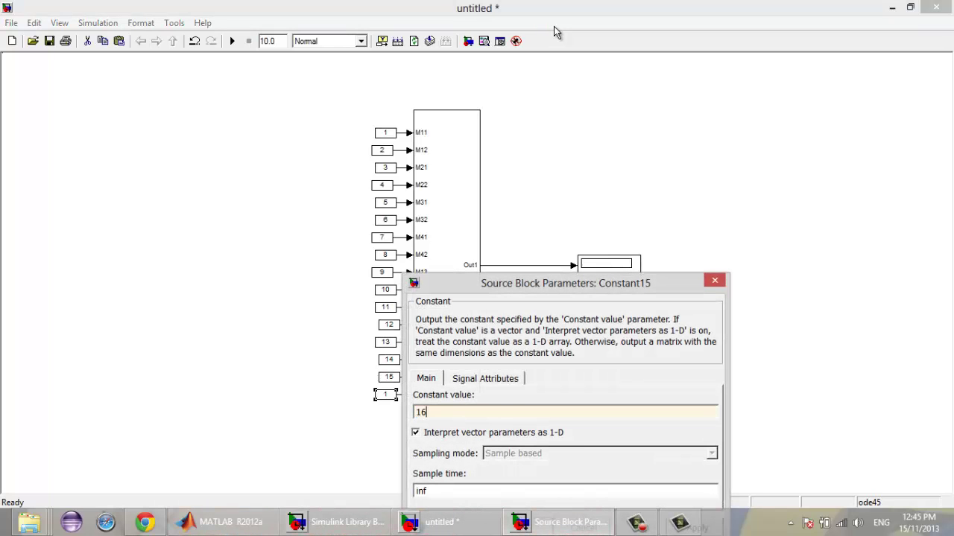
{"action": "key", "text": "Return"}
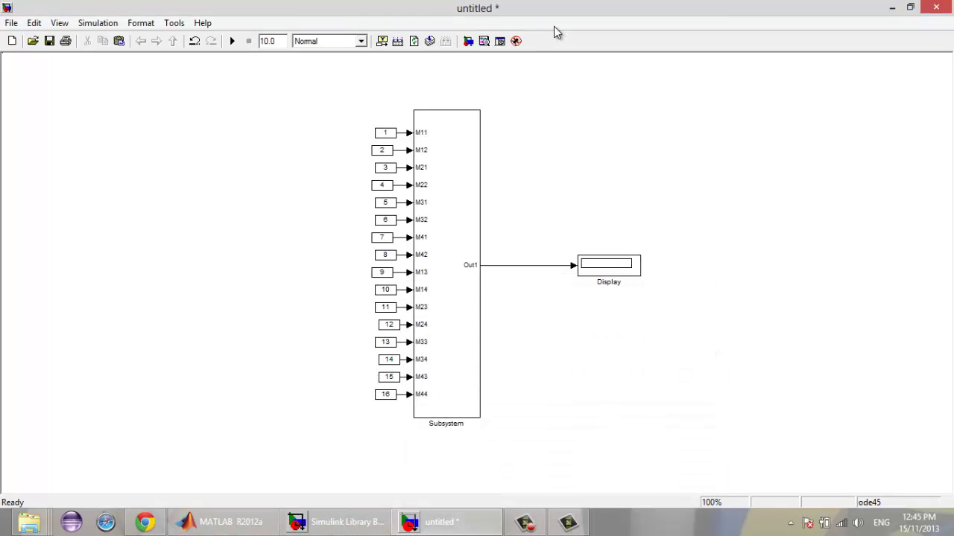
Run the simulation and enlarge the Display block enough to show the whole 4x4 matrix
{"action": "key", "text": "ctrl+t"}
{"action": "left_click", "coordinate": [609, 266]}
{"action": "mouse_move", "coordinate": [640, 277]}
{"action": "left_mouse_down"}
{"action": "mouse_move", "coordinate": [676, 306]}
{"action": "mouse_move", "coordinate": [810, 364]}
{"action": "mouse_move", "coordinate": [856, 361]}
{"action": "left_mouse_up"}
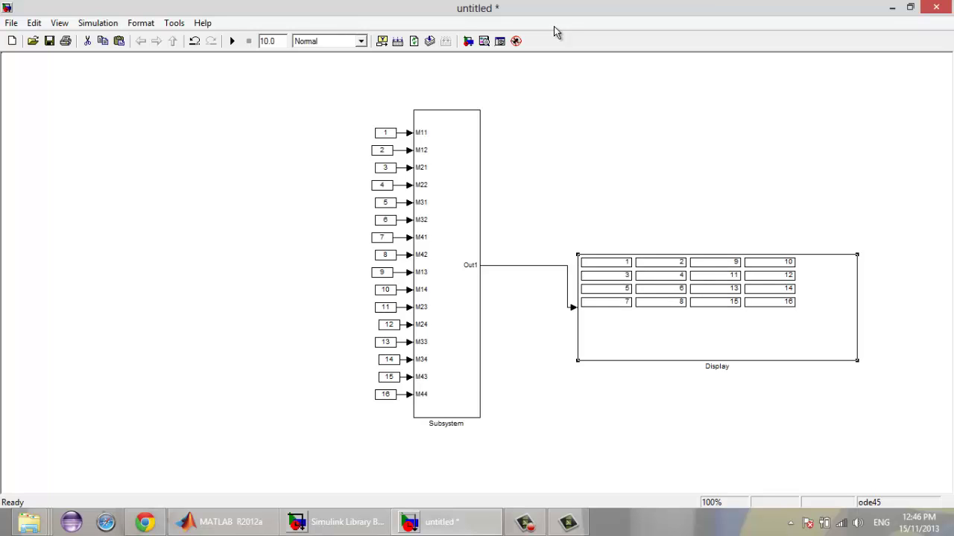
Open the subsystem and set the port number of input M13 to 3
{"action": "double_click", "coordinate": [447, 264]}
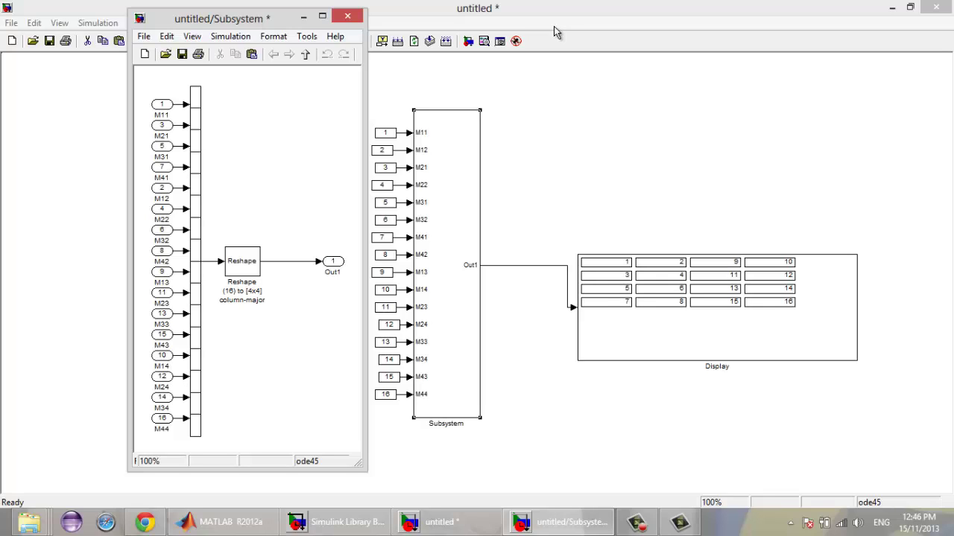
{"action": "key", "text": "Tab"}
{"action": "left_click", "coordinate": [168, 199]}
{"action": "key", "text": "Tab"}
{"action": "key", "text": "Return"}
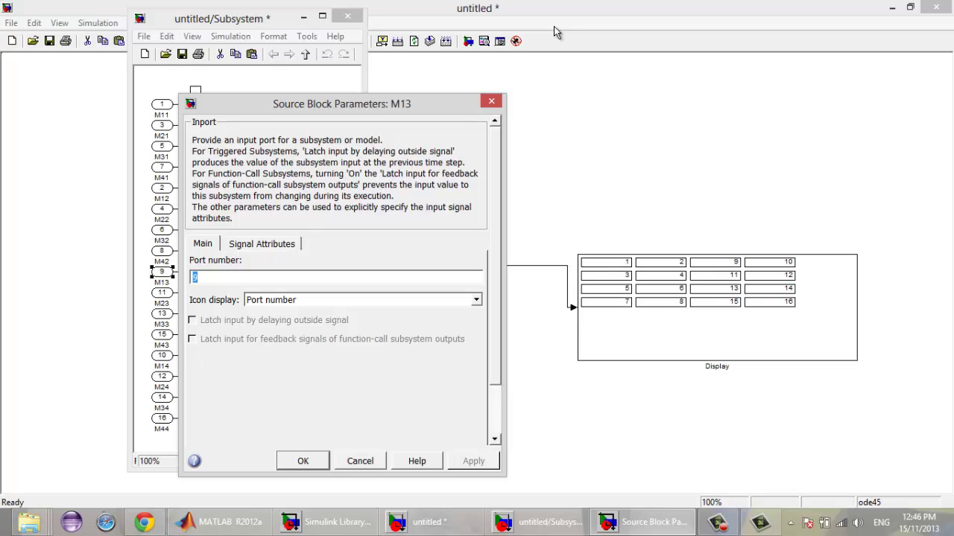
{"action": "type", "text": "3"}
{"action": "key", "text": "Return"}
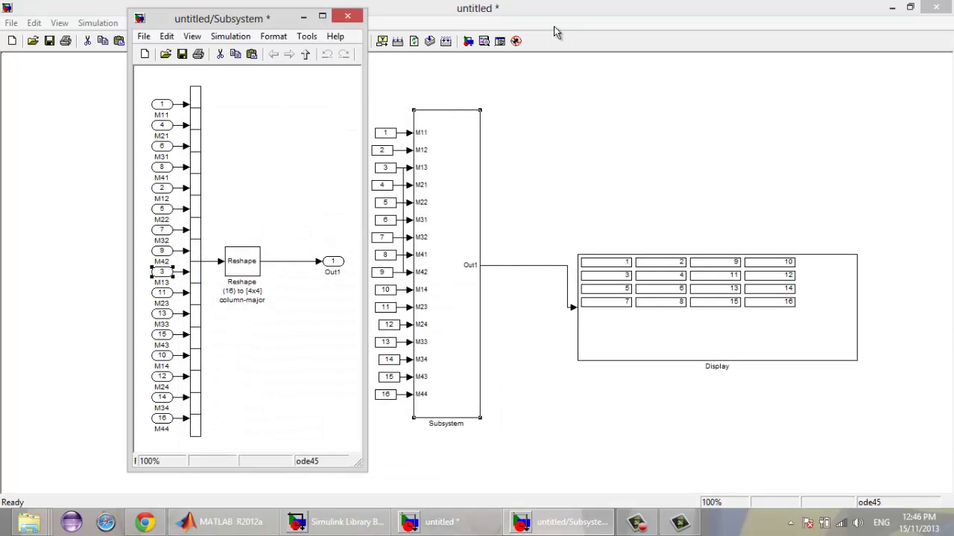
Set the port number of the subsystem's input M14 to 4
{"action": "key", "text": "Tab"}
{"action": "key", "text": "Return"}
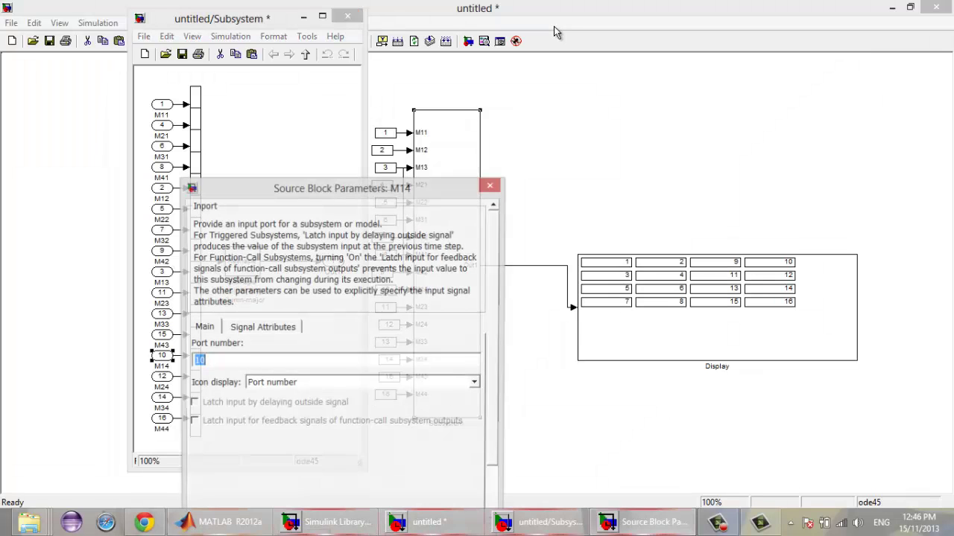
{"action": "type", "text": "4"}
{"action": "key", "text": "Return"}
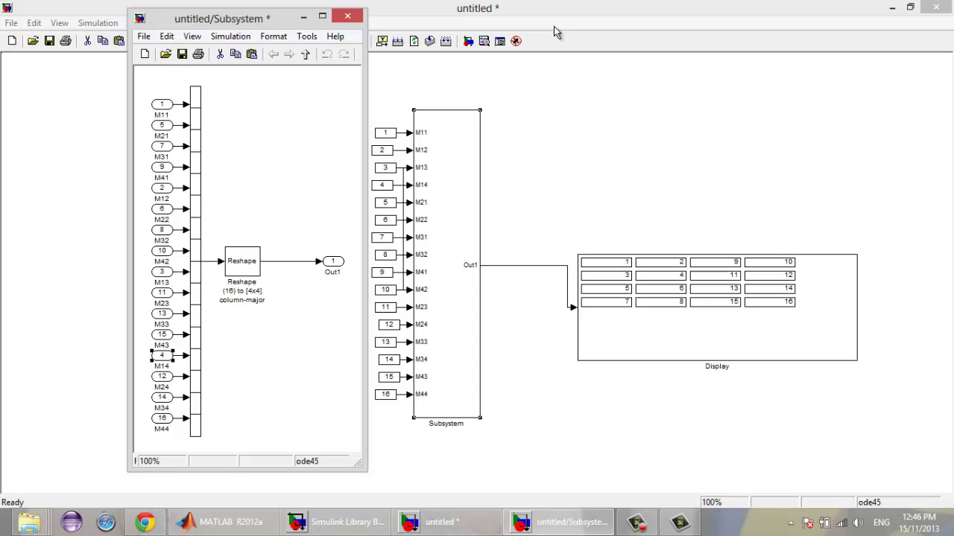
Set the port number of the subsystem's input M23 to 7
{"action": "key", "text": "Tab"}
{"action": "key", "text": "Tab"}
{"action": "key", "text": "Tab"}
{"action": "key", "text": "Return"}
{"action": "type", "text": "7"}
{"action": "key", "text": "Return"}
Set the port number of the subsystem's input M24 to 8
{"action": "key", "text": "Tab"}
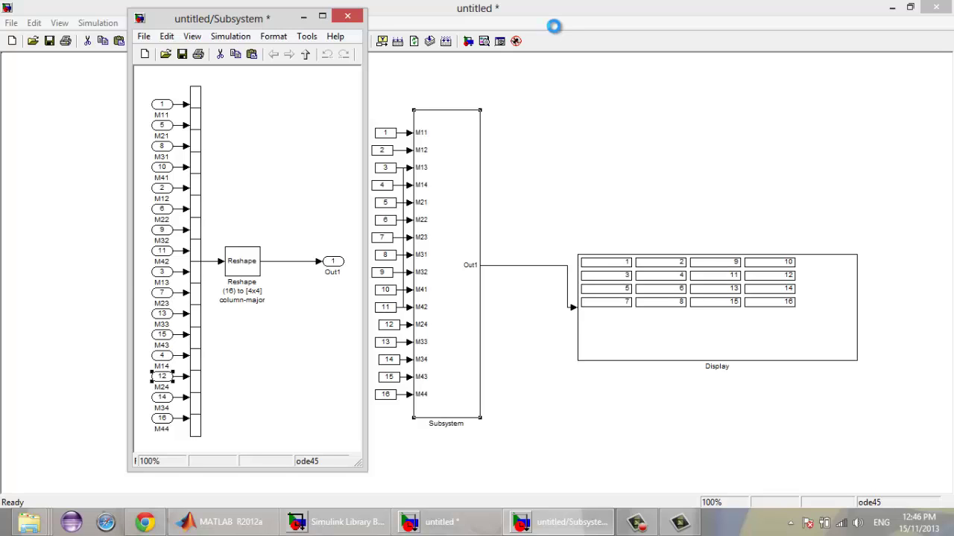
{"action": "key", "text": "Return"}
{"action": "type", "text": "8"}
{"action": "key", "text": "Return"}
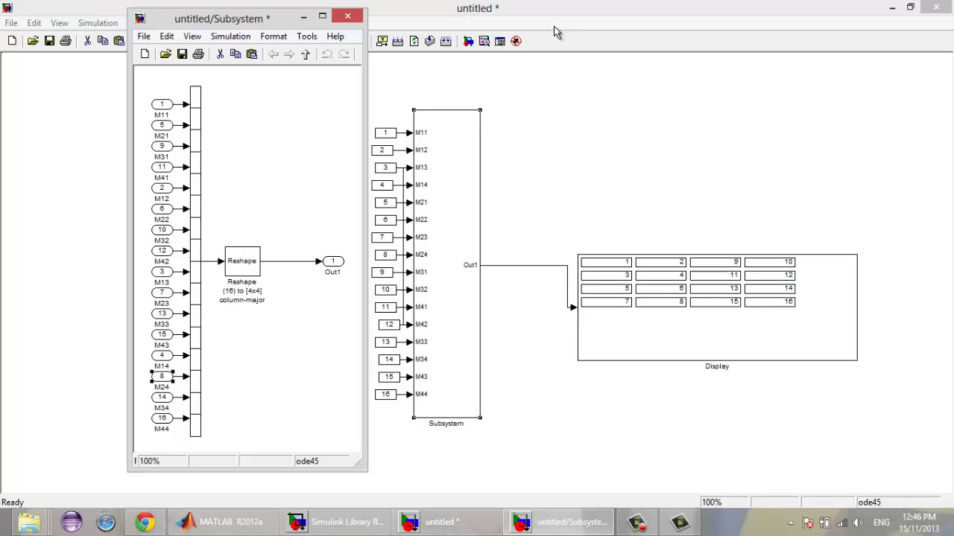
Set the port number of the subsystem's input M33 to 11
{"action": "key", "text": "Tab"}
{"action": "key", "text": "Tab"}
{"action": "key", "text": "Tab"}
{"action": "key", "text": "Return"}
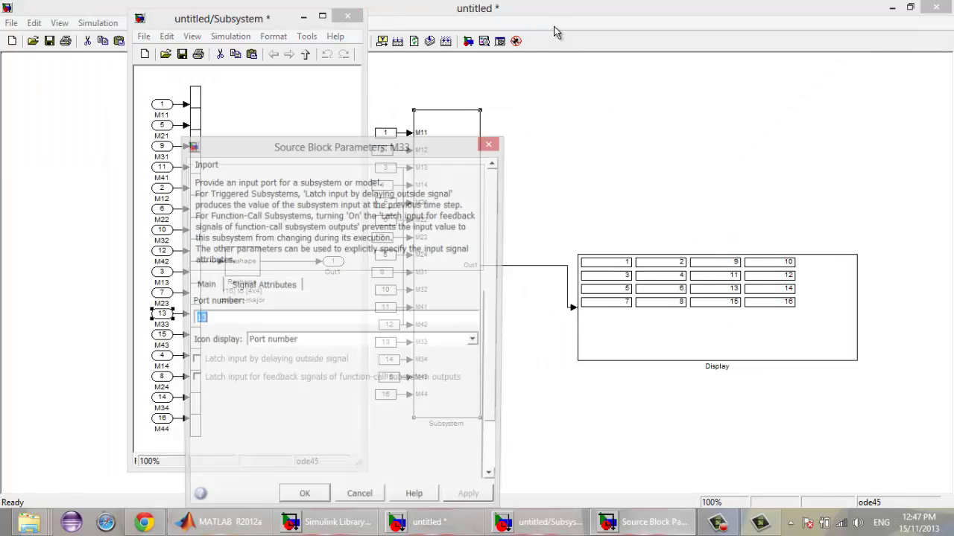
{"action": "type", "text": "11"}
{"action": "key", "text": "Return"}
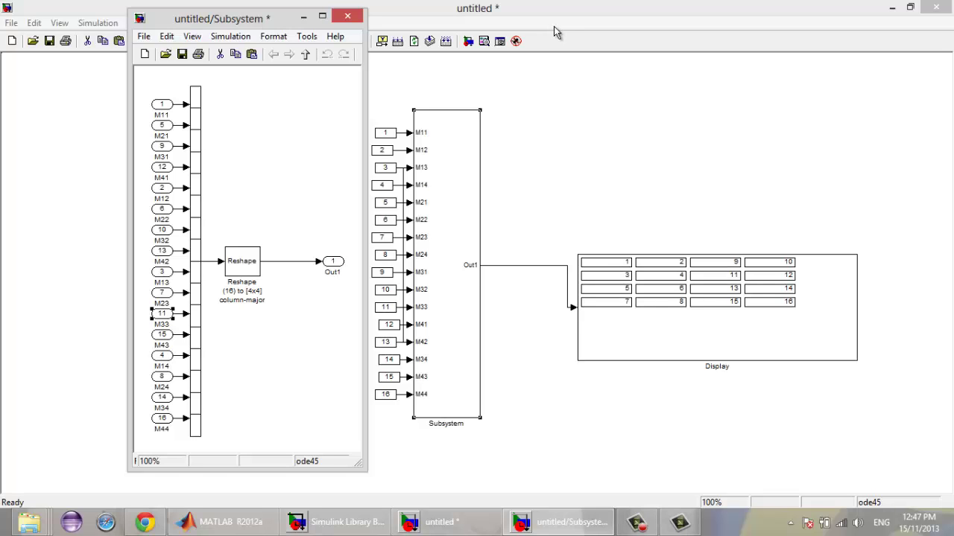
Set the port number of input M34 to 12 and return to the top-level model
{"action": "key", "text": "Tab"}
{"action": "key", "text": "Return"}
{"action": "type", "text": "12"}
{"action": "key", "text": "Return"}
{"action": "key", "text": "Tab"}
{"action": "key", "text": "Tab"}
{"action": "key", "text": "Tab"}
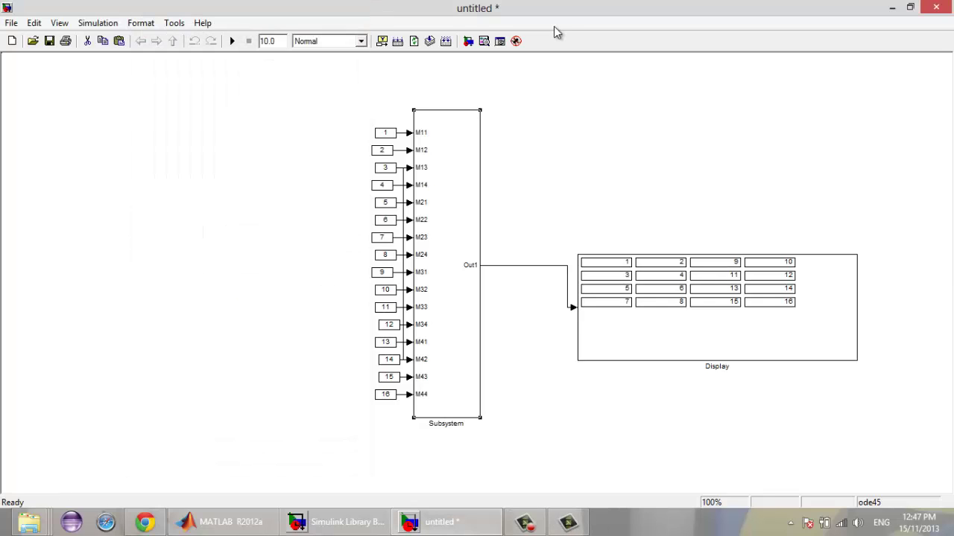
{"action": "key", "text": "ctrl+t"}
{"action": "key", "text": "Escape"}
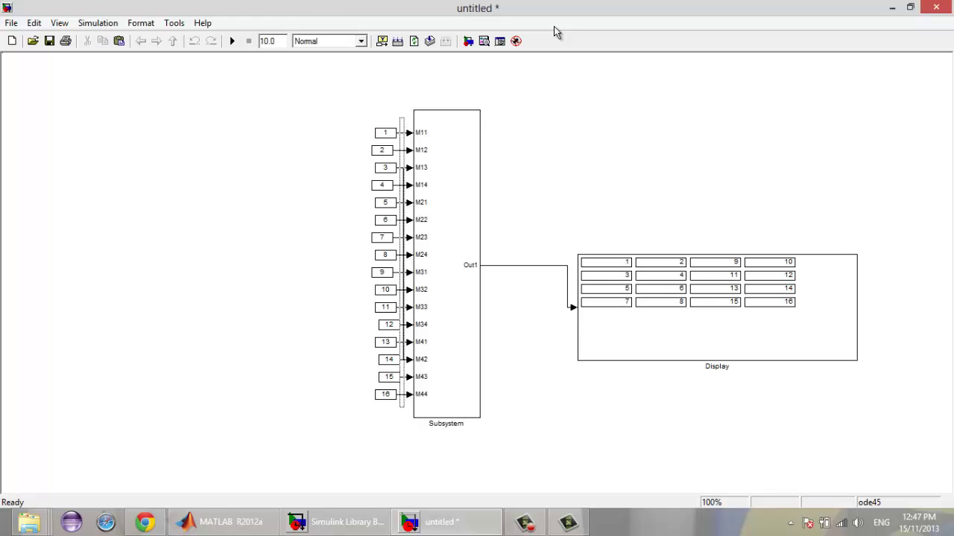
{"action": "key", "text": "Delete"}
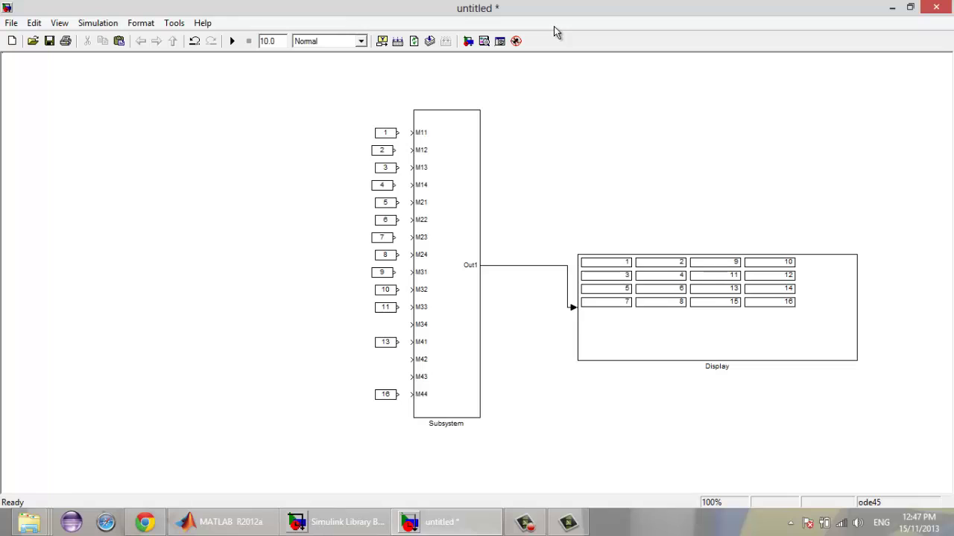
{"action": "key", "text": "ctrl+z"}
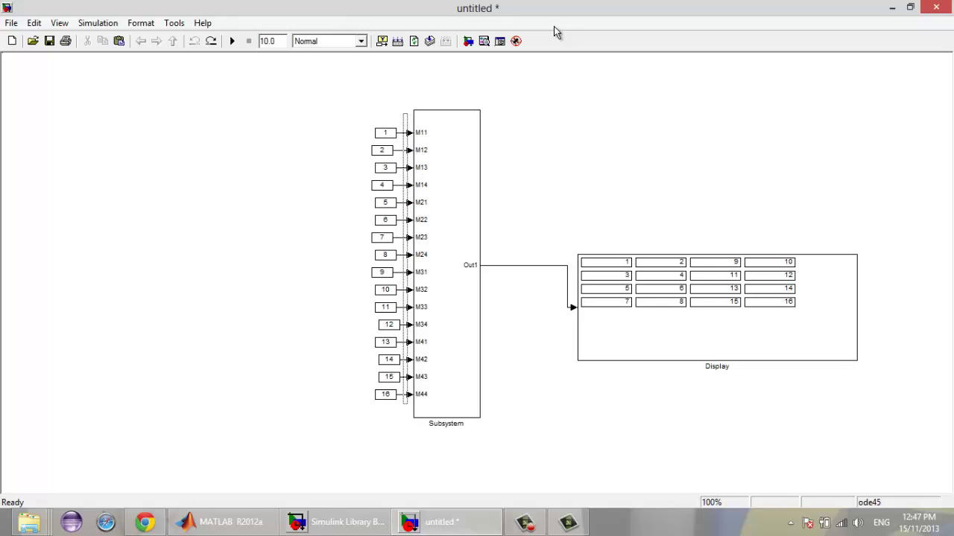
Delete the wires into the subsystem, reconnect all Constants to its inputs in order, and run the simulation
{"action": "key", "text": "Delete"}
{"action": "left_click_drag", "start_coordinate": [349, 102], "coordinate": [403, 423]}
{"action": "left_click", "coordinate": [447, 298], "text": "ctrl"}
{"action": "key", "text": "ctrl+t"}
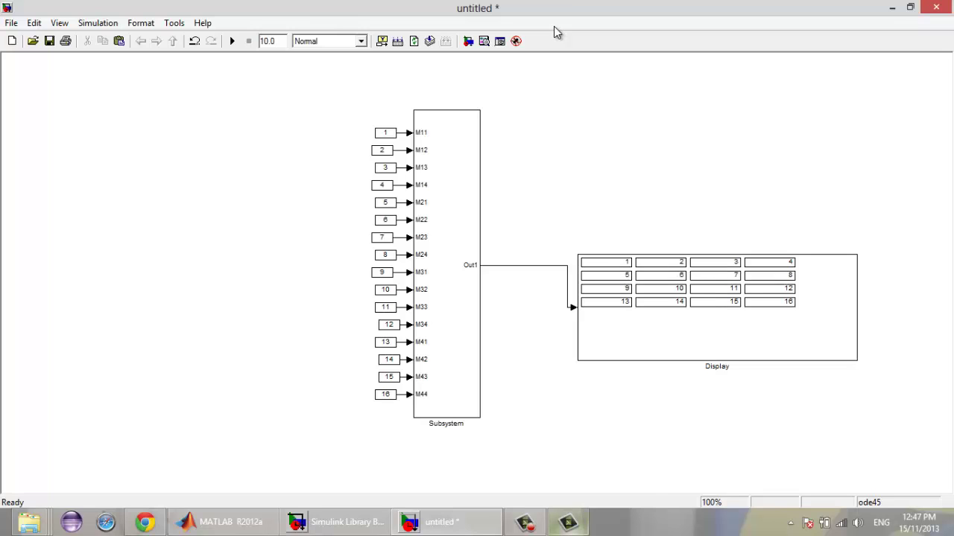
Shrink the Display block so its frame fits closely around the 4x4 matrix
{"action": "left_click", "coordinate": [525, 524]}
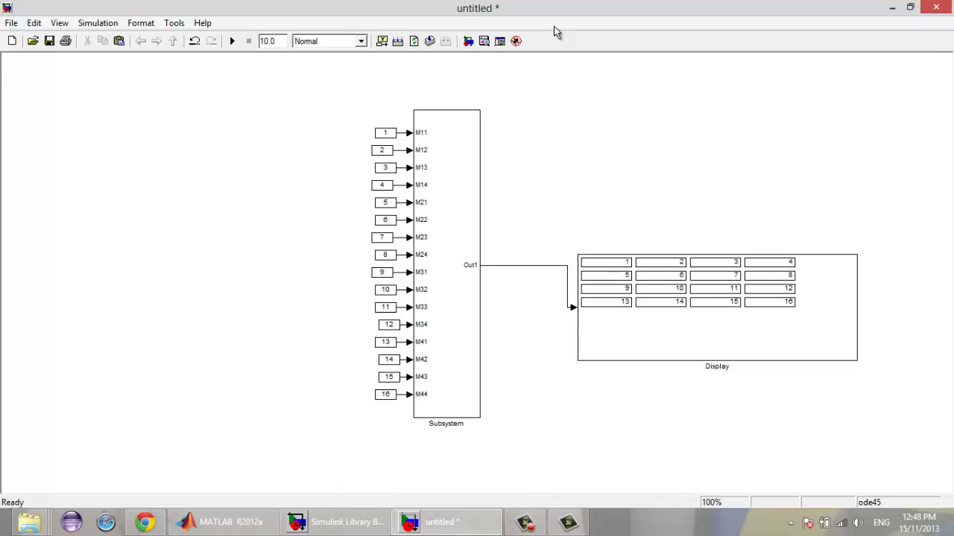
{"action": "key", "text": "Tab"}
{"action": "mouse_move", "coordinate": [857, 361]}
{"action": "left_mouse_down"}
{"action": "mouse_move", "coordinate": [835, 313]}
{"action": "mouse_move", "coordinate": [815, 317]}
{"action": "left_mouse_up"}
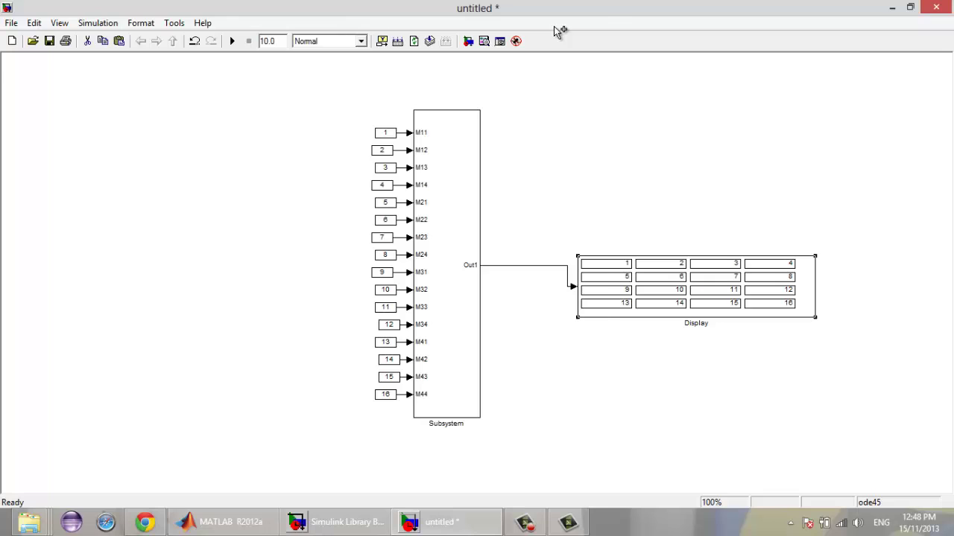
Start a mask on the subsystem, and search the library for 3x3 to add a Create 3x3 Matrix block to the model
{"action": "right_click", "coordinate": [441, 275]}
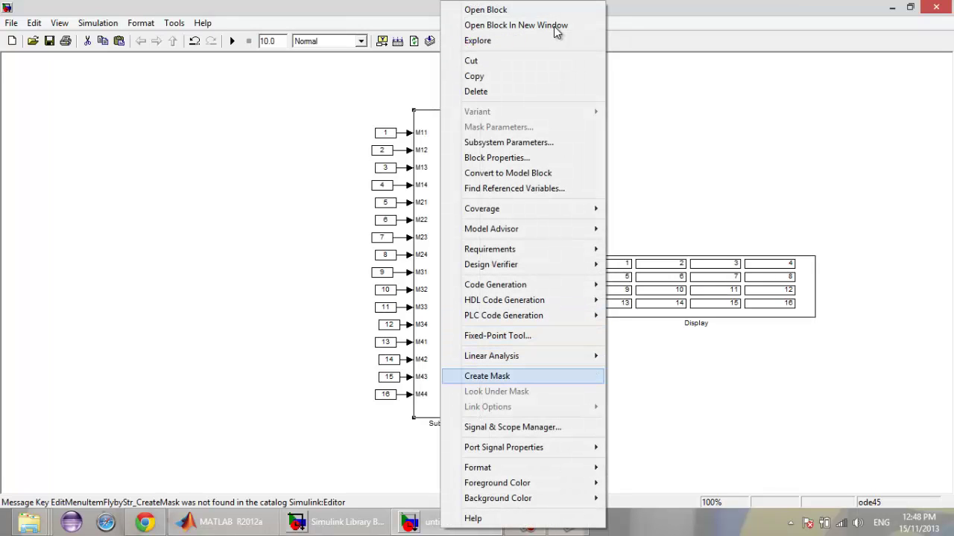
{"action": "key", "text": "Return"}
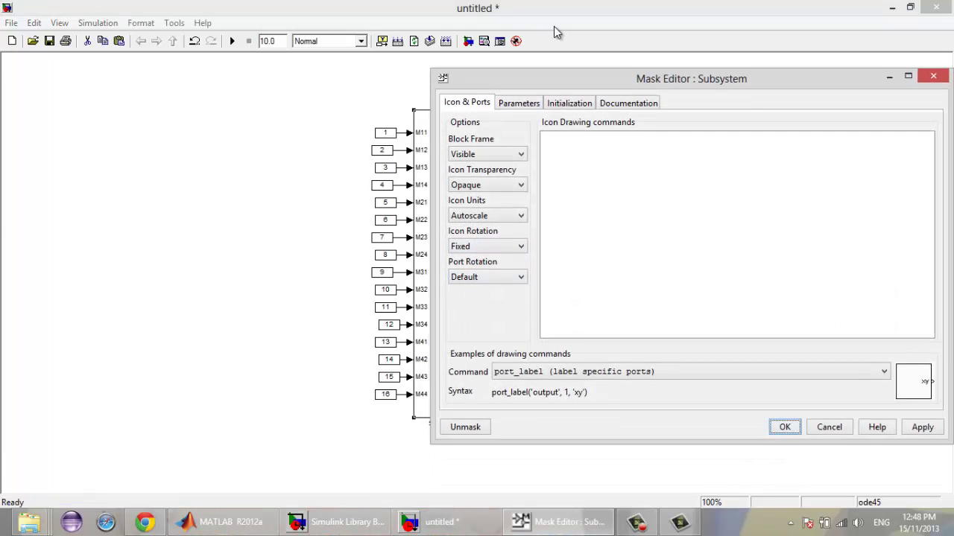
{"action": "left_click", "coordinate": [339, 522]}
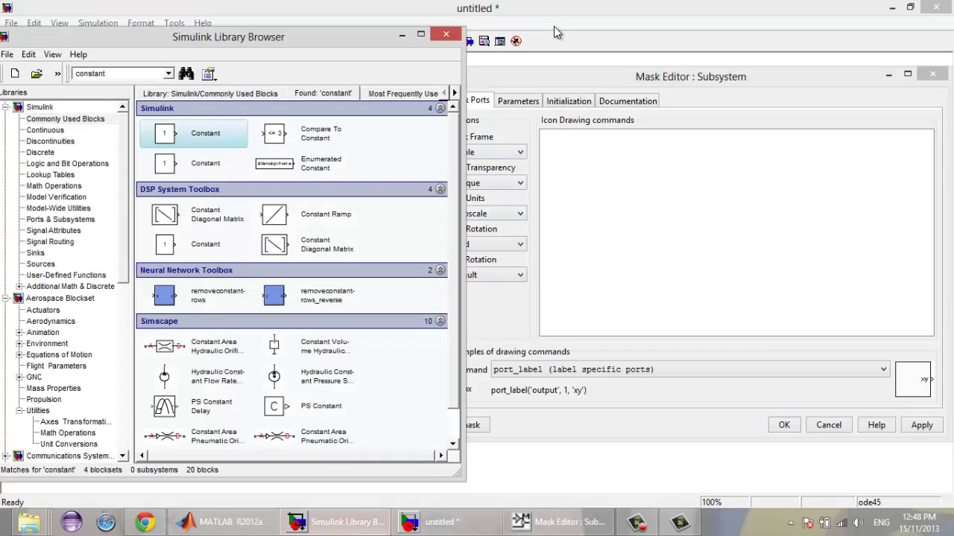
{"action": "key", "text": "ctrl+a"}
{"action": "type", "text": "3x3"}
{"action": "key", "text": "Return"}
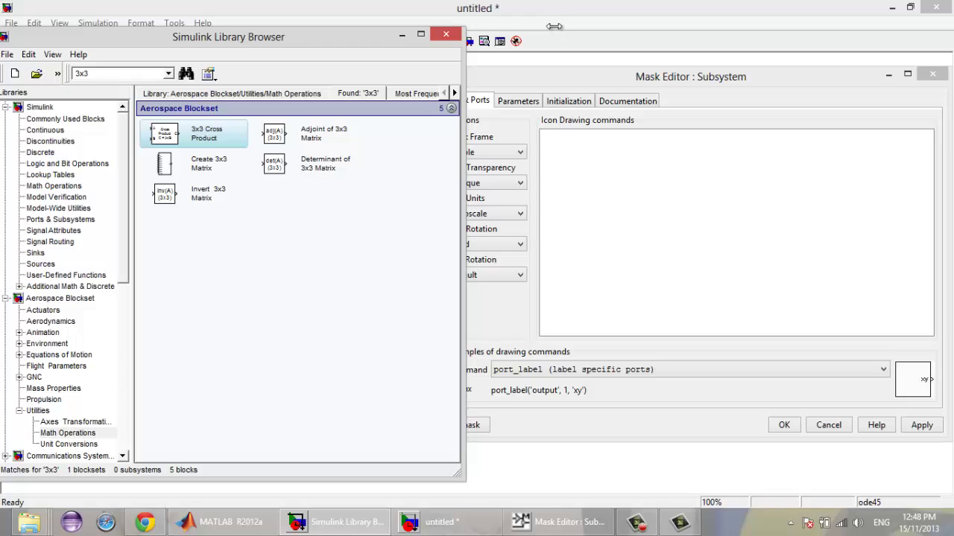
{"action": "left_click_drag", "start_coordinate": [466, 254], "coordinate": [298, 253]}
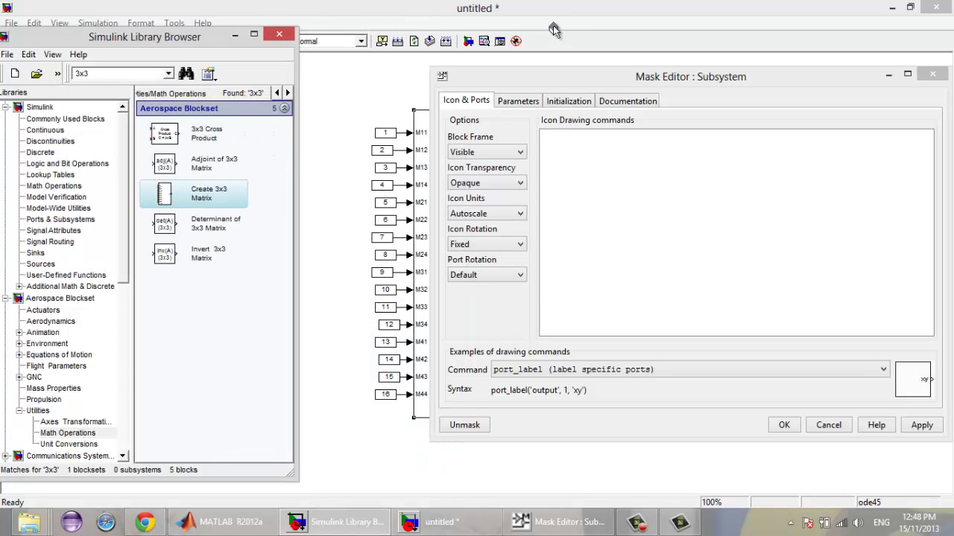
{"action": "left_click_drag", "start_coordinate": [194, 193], "coordinate": [316, 158]}
View the mask of the Create 3x3 Matrix block and copy all its icon drawing commands
{"action": "right_click", "coordinate": [316, 158]}
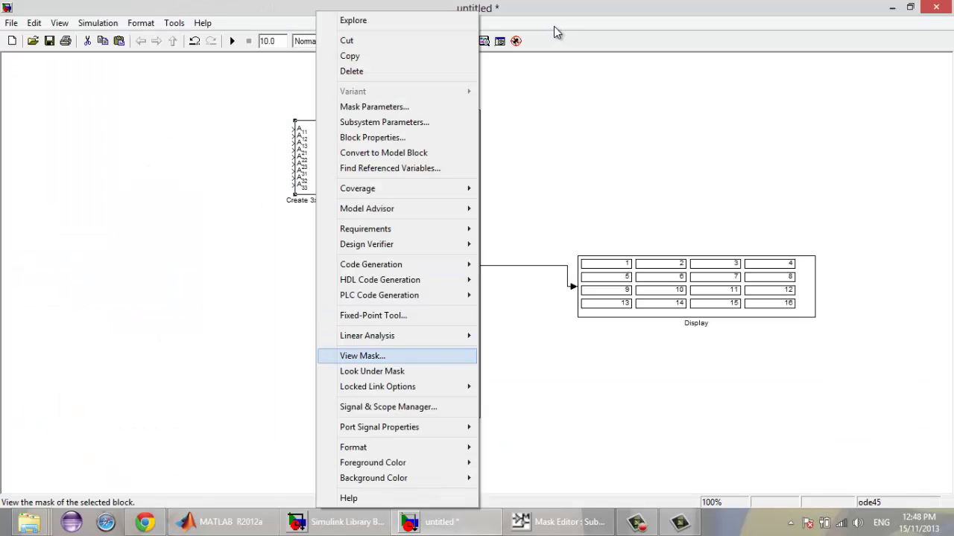
{"action": "key", "text": "Return"}
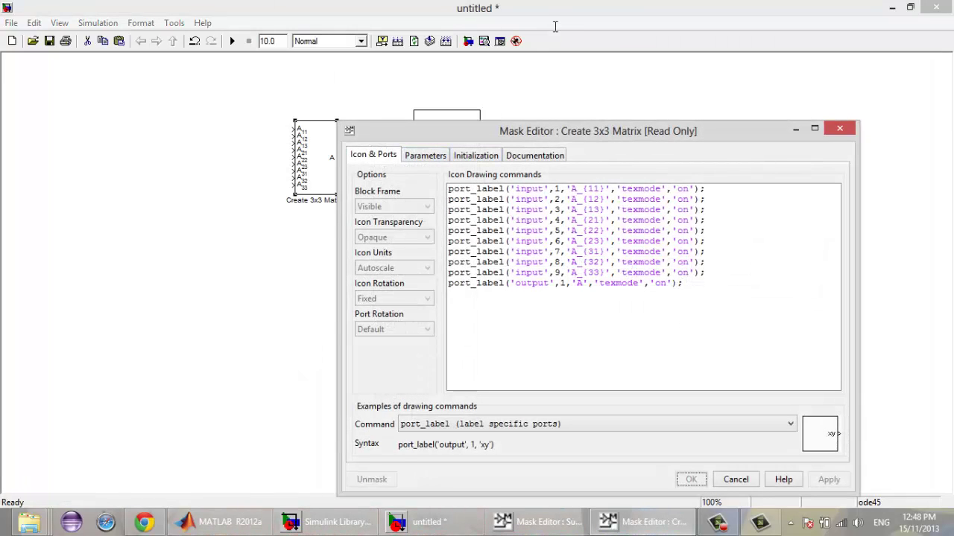
{"action": "left_click_drag", "start_coordinate": [706, 272], "coordinate": [448, 190]}
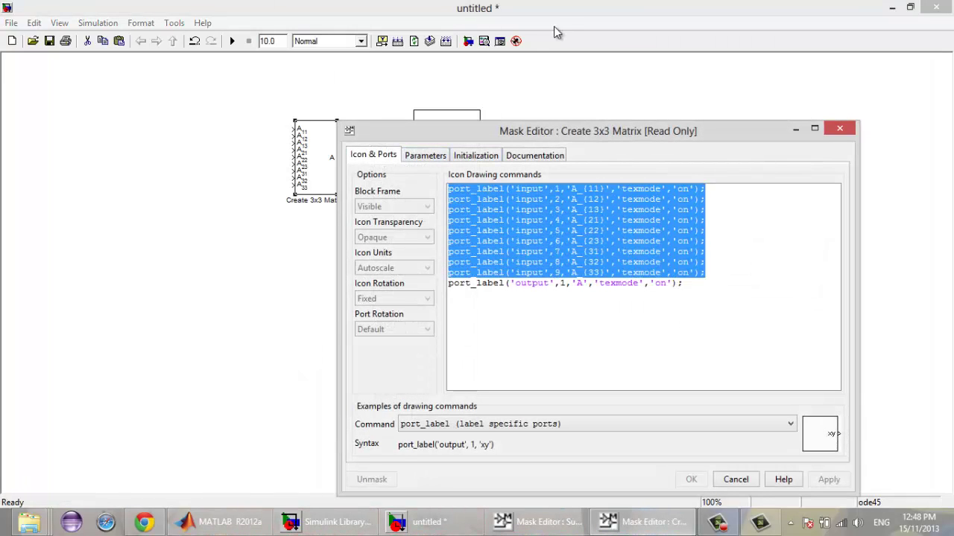
{"action": "left_click", "coordinate": [567, 328]}
{"action": "key", "text": "ctrl+a"}
{"action": "key", "text": "ctrl+c"}
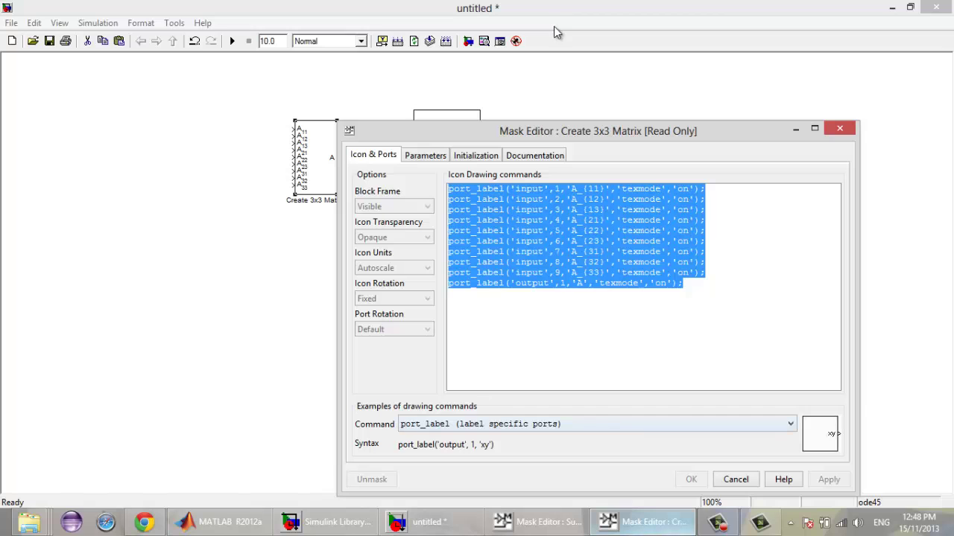
Create a mask on the 4x4 subsystem and paste the copied port_label lines as its icon drawing commands
{"action": "key", "text": "Escape"}
{"action": "key", "text": "alt+Tab"}
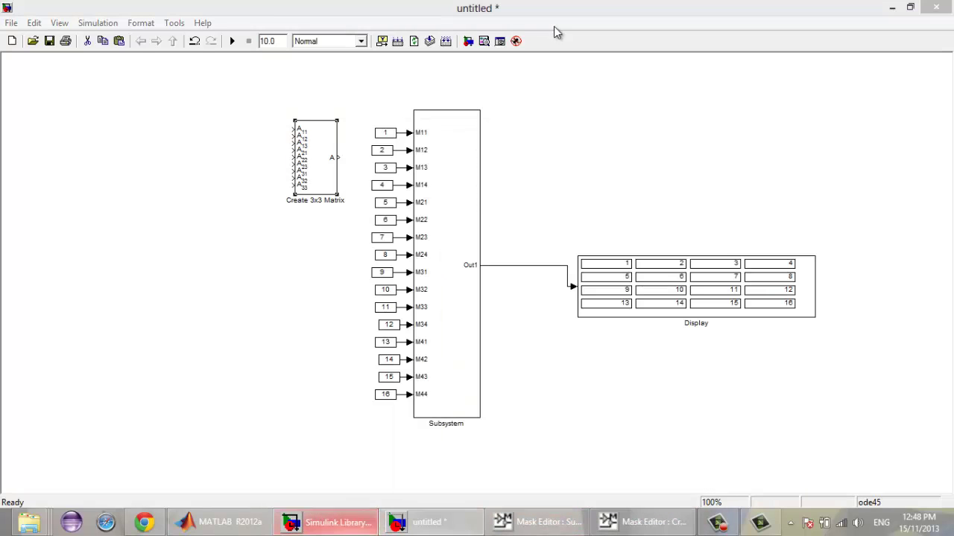
{"action": "right_click", "coordinate": [463, 328]}
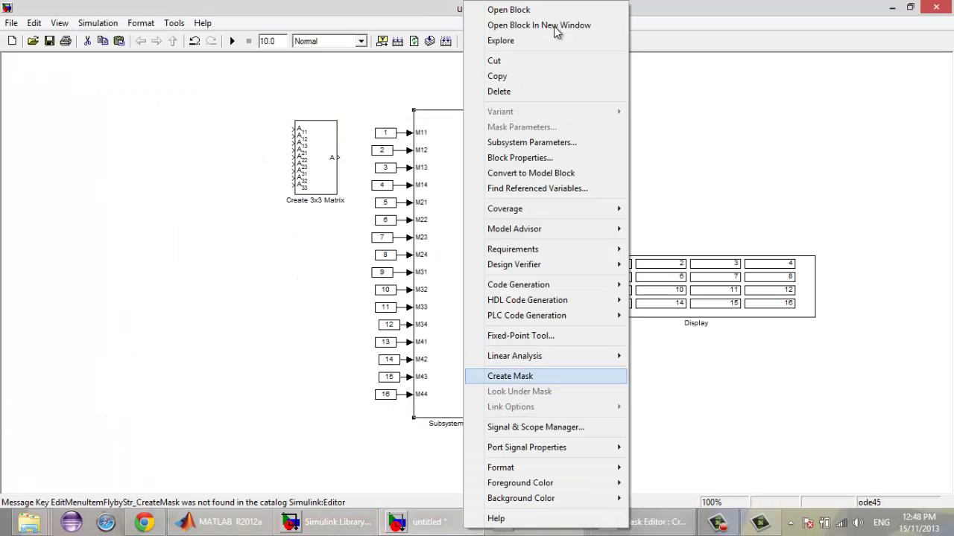
{"action": "left_click", "coordinate": [511, 376]}
{"action": "left_click_drag", "start_coordinate": [641, 77], "coordinate": [445, 65]}
{"action": "left_click", "coordinate": [476, 172]}
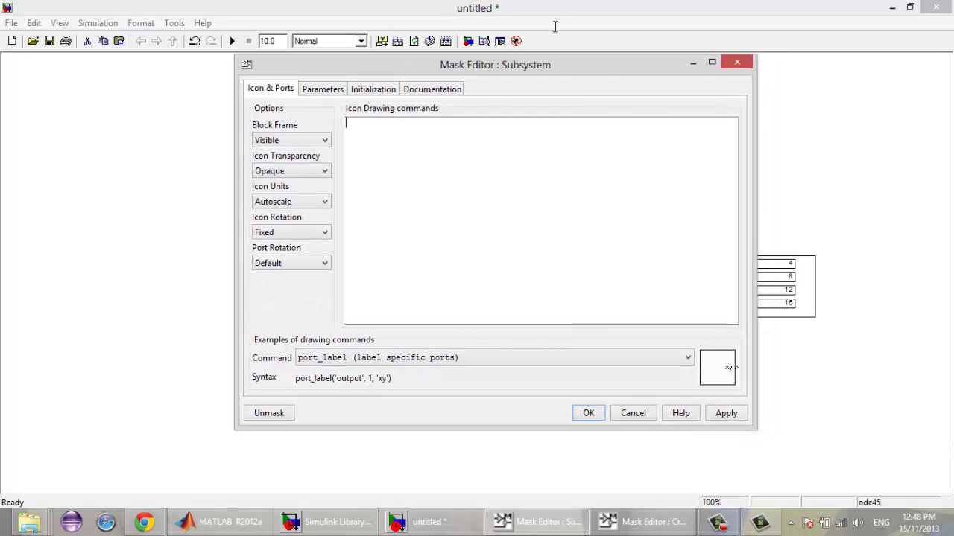
{"action": "key", "text": "ctrl+v"}
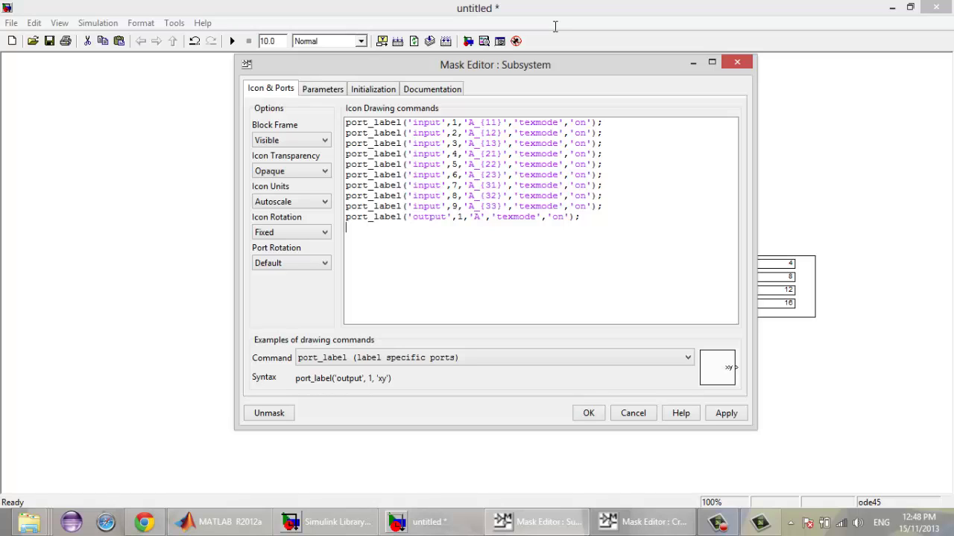
Try to adapt the pasted port labels to a 4x4 matrix, setting input 4's label to A_{14} and editing input 5's label
{"action": "left_click", "coordinate": [457, 154]}
{"action": "left_click", "coordinate": [486, 154]}
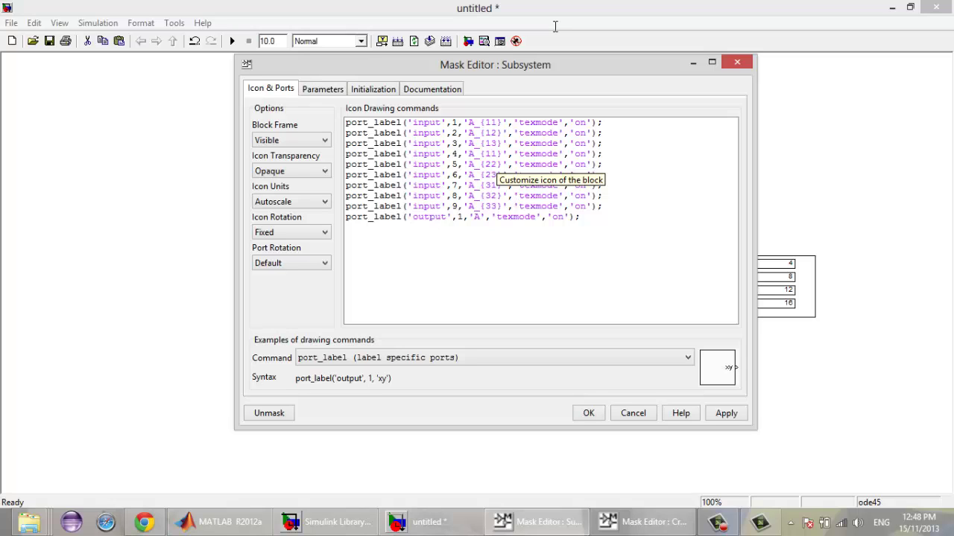
{"action": "key", "text": "Delete"}
{"action": "type", "text": "4"}
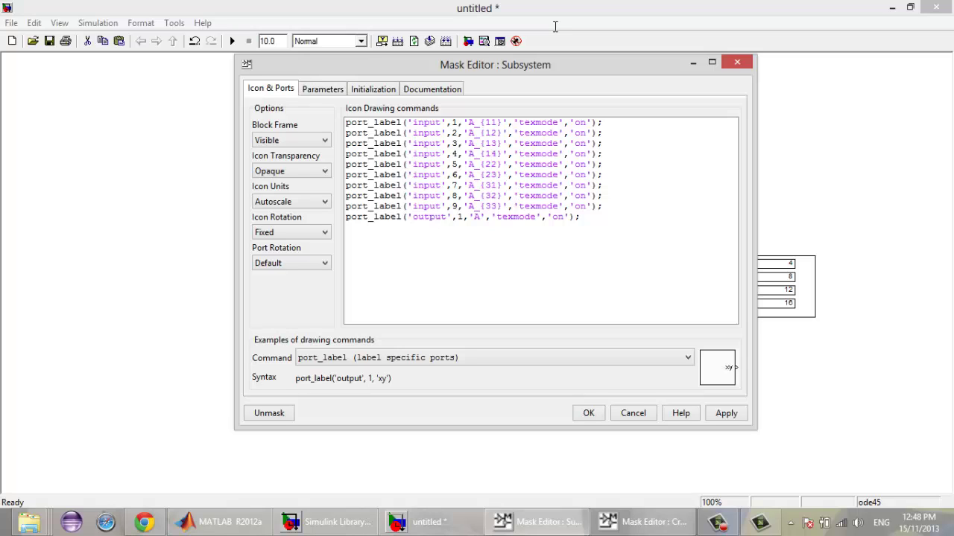
{"action": "key", "text": "Down"}
{"action": "key", "text": "BackSpace"}
{"action": "type", "text": "1"}
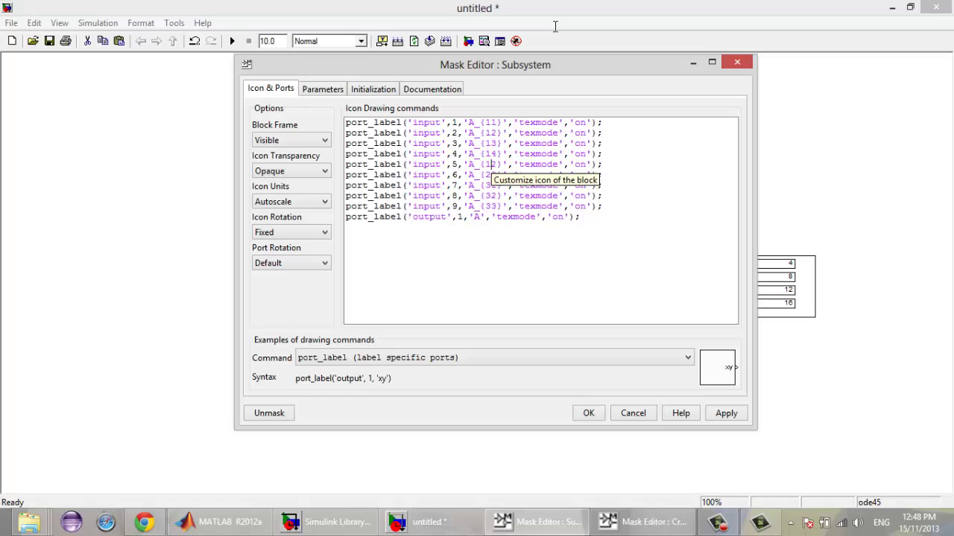
{"action": "key", "text": "Delete"}
{"action": "key", "text": "BackSpace"}
{"action": "type", "text": "2"}
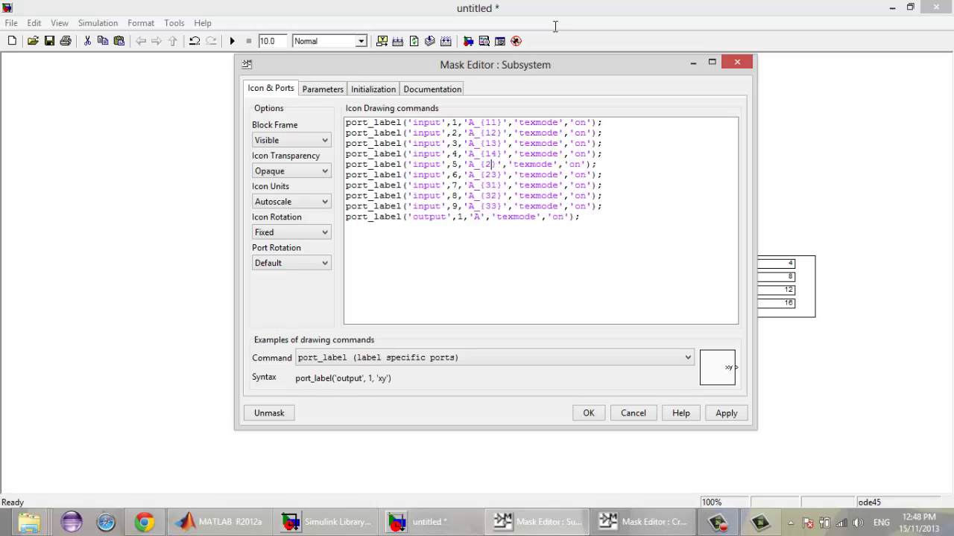
{"action": "type", "text": "4"}
Discard the subsystem's mask edits and delete the Create 3x3 Matrix block from the model
{"action": "left_click_drag", "start_coordinate": [582, 218], "coordinate": [518, 144]}
{"action": "left_click", "coordinate": [323, 89]}
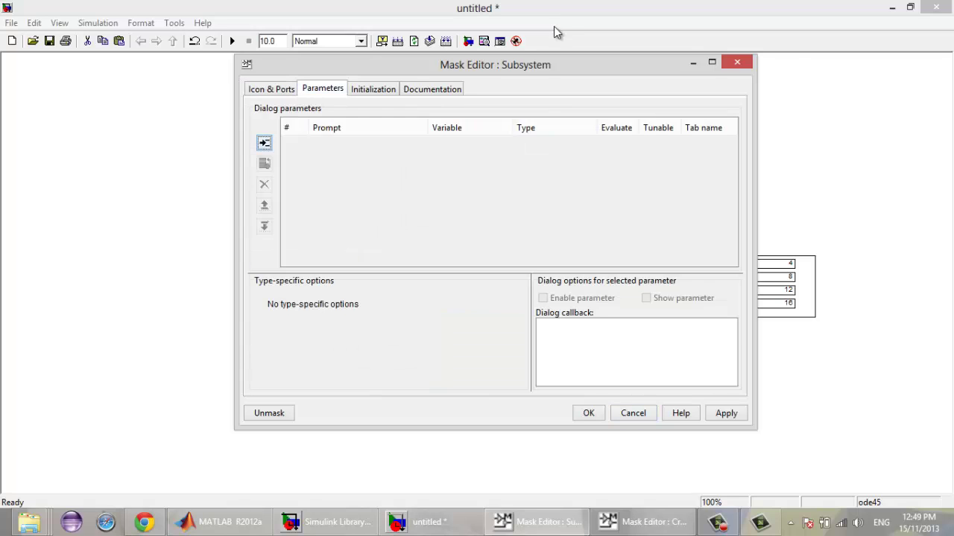
{"action": "left_click_drag", "start_coordinate": [495, 65], "coordinate": [574, 77]}
{"action": "key", "text": "Escape"}
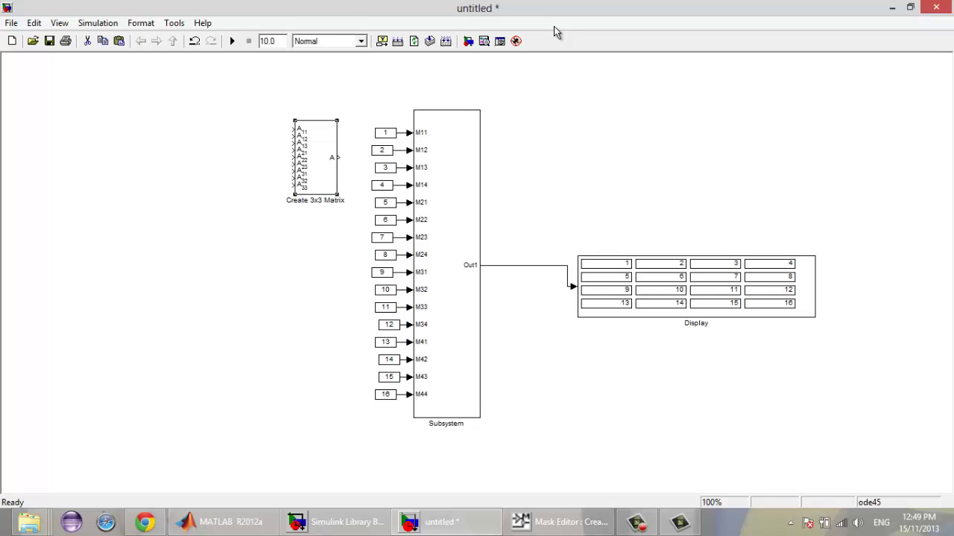
{"action": "key", "text": "Delete"}
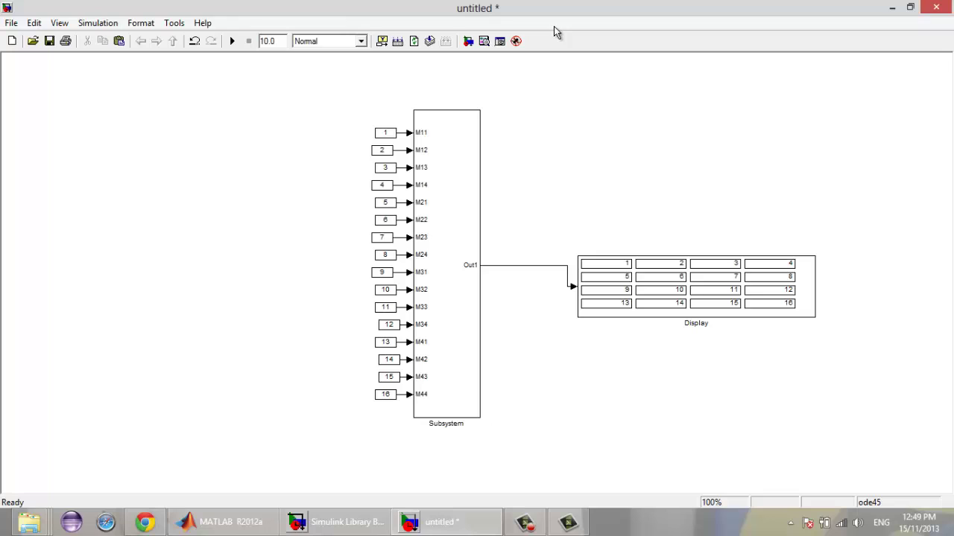
{"action": "left_click_drag", "start_coordinate": [357, 103], "coordinate": [406, 438]}
{"action": "left_click", "coordinate": [553, 32]}
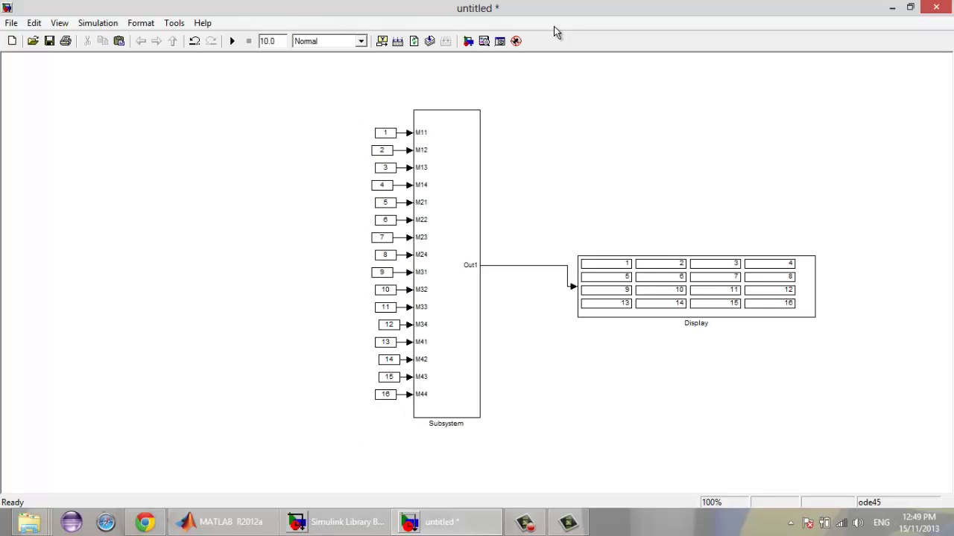